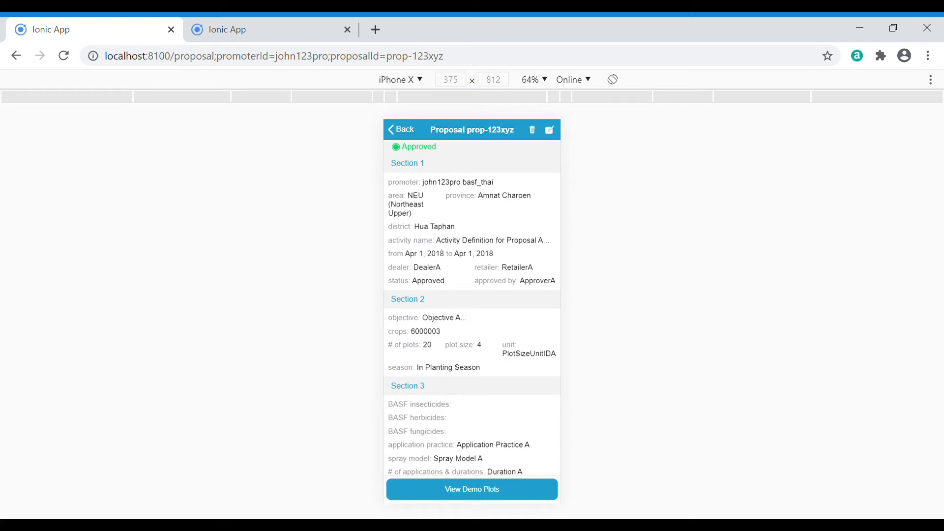
Open the approved proposal prop-123xyz for editing and view its Step 2 and Step 3 details.
{"action": "scroll", "coordinate": [476, 264], "scroll_direction": "down", "scroll_amount": 1}
{"action": "scroll", "coordinate": [477, 265], "scroll_direction": "up", "scroll_amount": 1}
{"action": "left_click", "coordinate": [556, 138]}
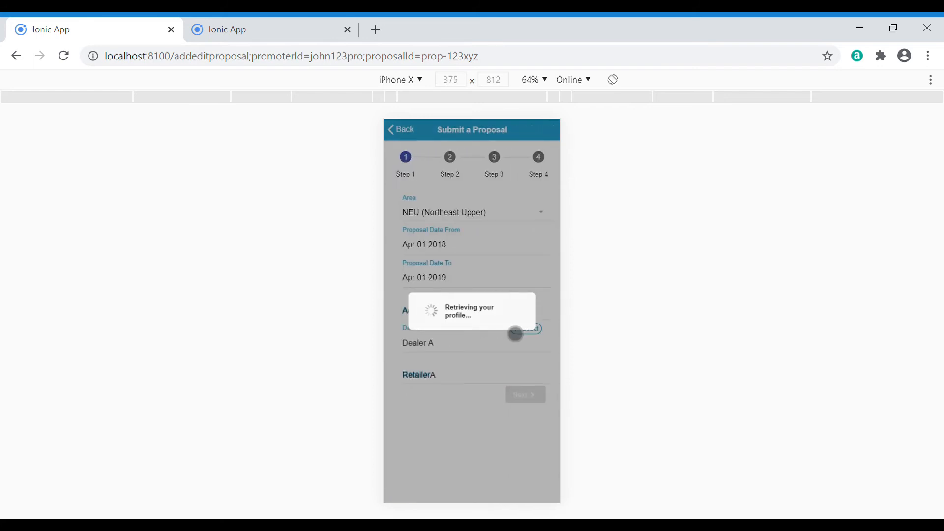
{"action": "left_click", "coordinate": [461, 168]}
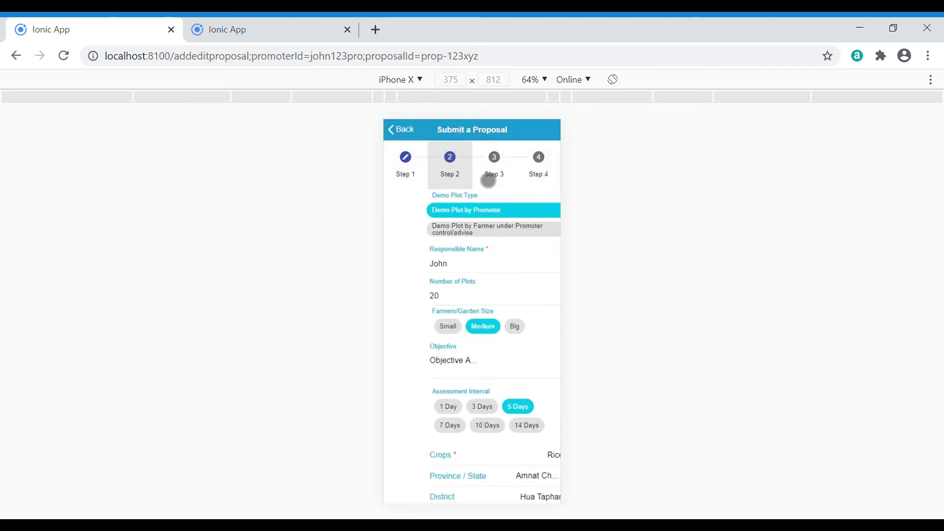
{"action": "left_click", "coordinate": [498, 176]}
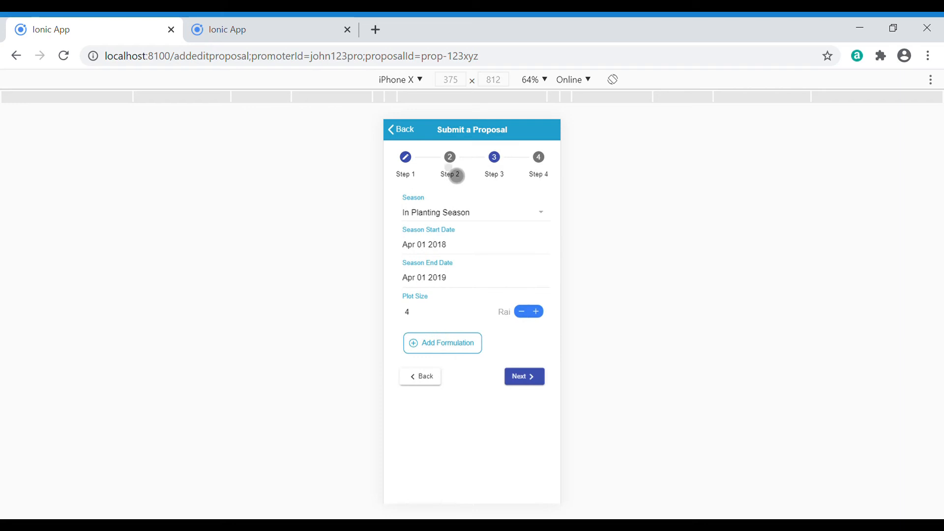
In Step 2, try the plot type Demo Plot by Farmer under Promoter control/advise with a 1 Day assessment interval, leaving without submitting.
{"action": "left_click", "coordinate": [453, 173]}
{"action": "left_click", "coordinate": [468, 234]}
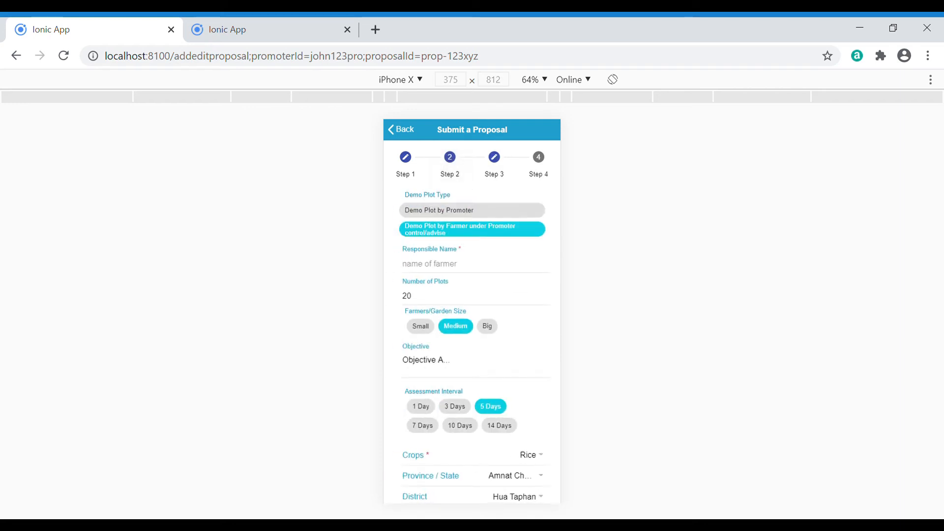
{"action": "left_click", "coordinate": [423, 409]}
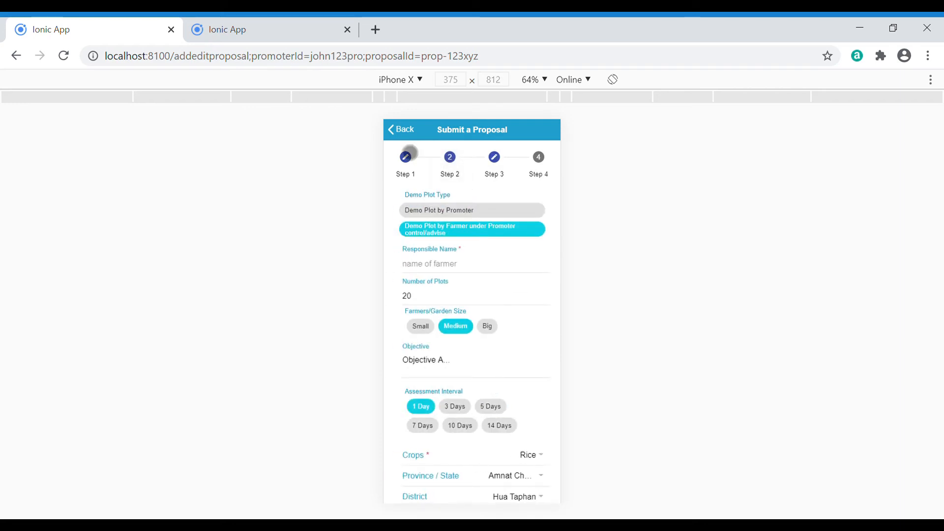
{"action": "left_click", "coordinate": [401, 134]}
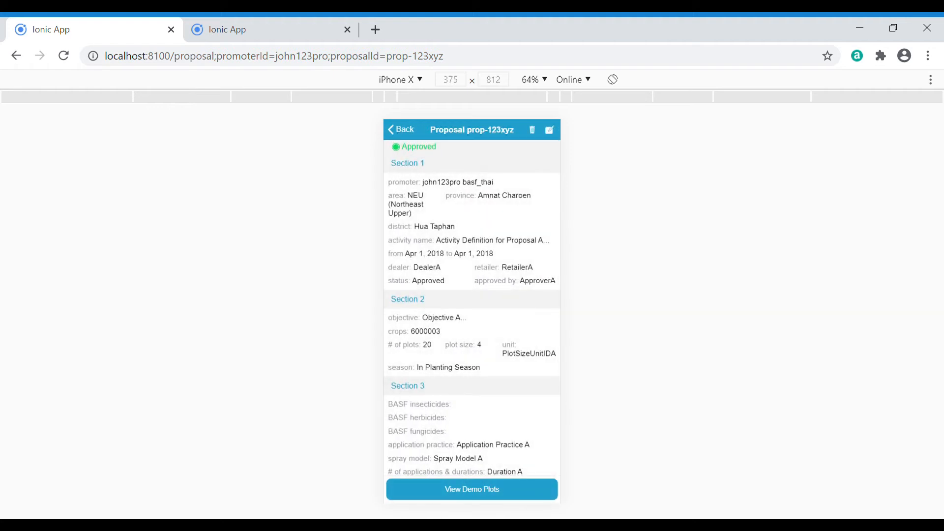
Return to the proposals list and review the sections of the Activity B proposal.
{"action": "left_click", "coordinate": [401, 134]}
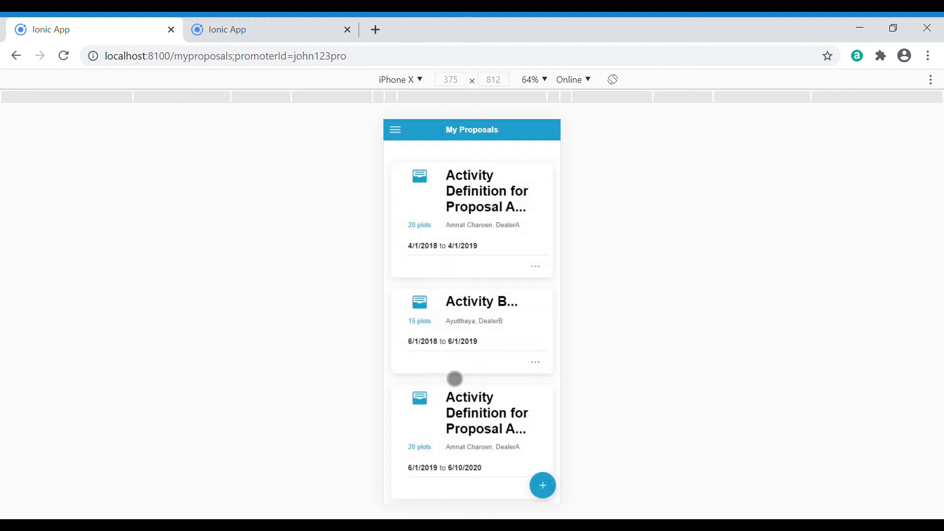
{"action": "left_click", "coordinate": [495, 340]}
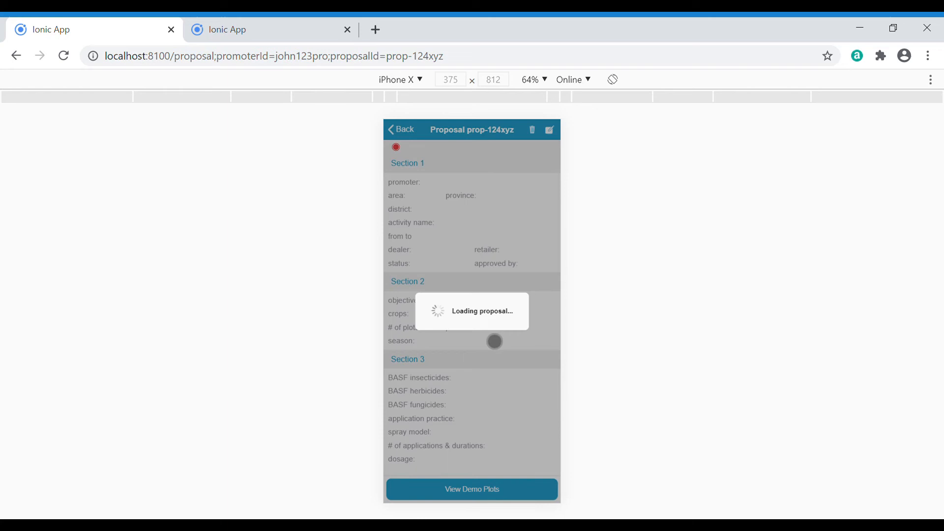
{"action": "scroll", "coordinate": [507, 246], "scroll_direction": "down", "scroll_amount": 1}
{"action": "scroll", "coordinate": [508, 246], "scroll_direction": "up", "scroll_amount": 1}
{"action": "scroll", "coordinate": [472, 310], "scroll_direction": "down", "scroll_amount": 1}
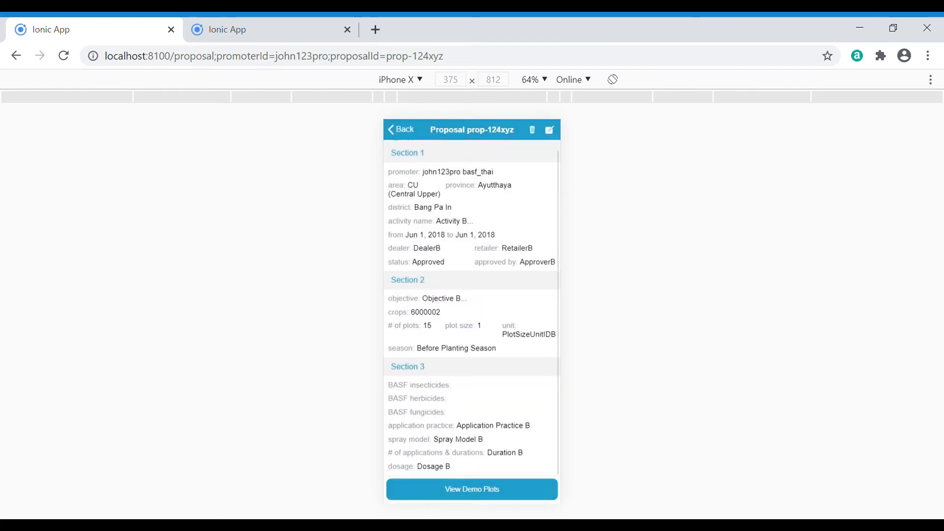
Open Demo Plot AB123C from the proposal's demo plots and examine its location map at closer and wider range.
{"action": "left_click", "coordinate": [484, 499]}
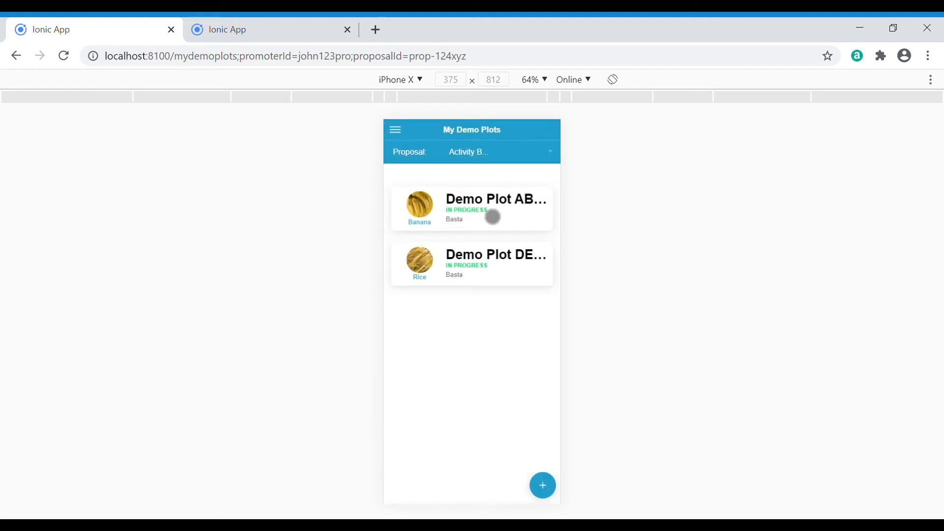
{"action": "left_click", "coordinate": [492, 216]}
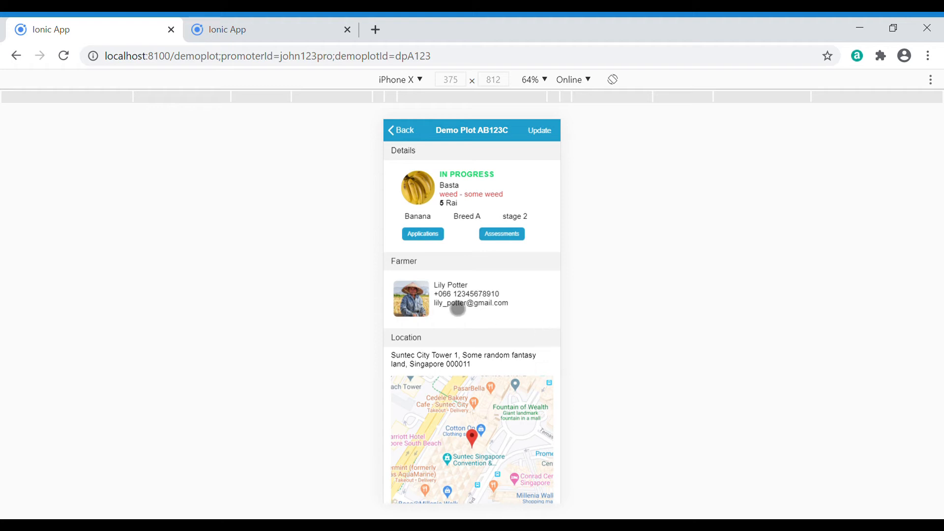
{"action": "scroll", "coordinate": [458, 308], "scroll_direction": "down", "scroll_amount": 1}
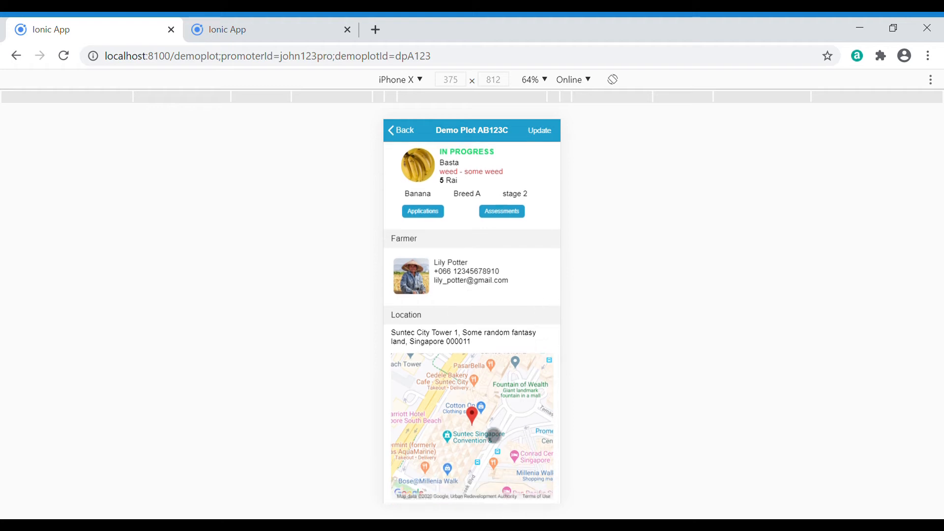
{"action": "double_click", "coordinate": [494, 435]}
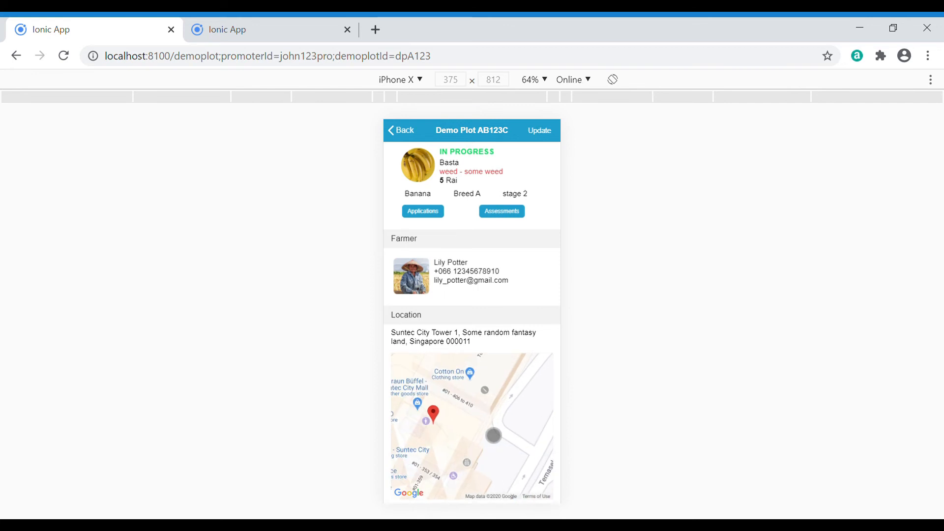
{"action": "scroll", "coordinate": [494, 436], "scroll_direction": "down", "scroll_amount": 1}
{"action": "left_click_drag", "start_coordinate": [491, 436], "coordinate": [447, 428]}
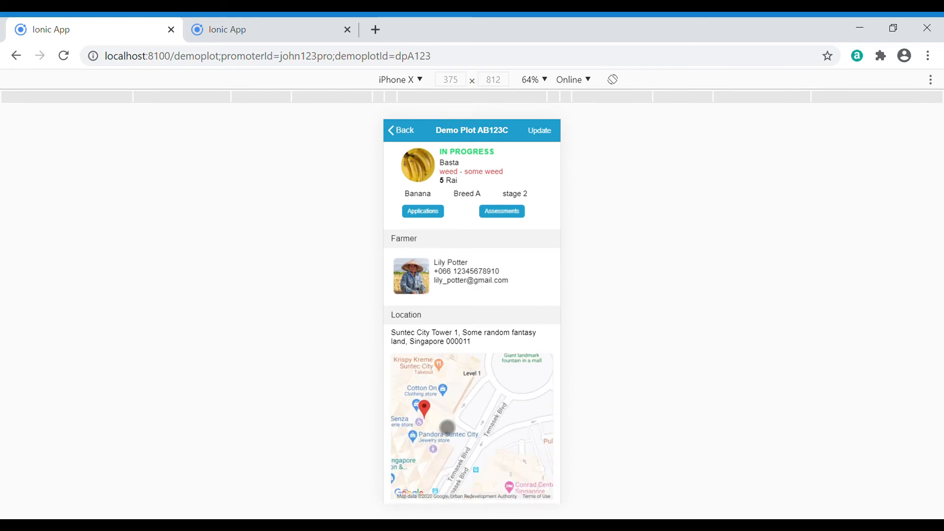
{"action": "scroll", "coordinate": [447, 428], "scroll_direction": "down", "scroll_amount": 2}
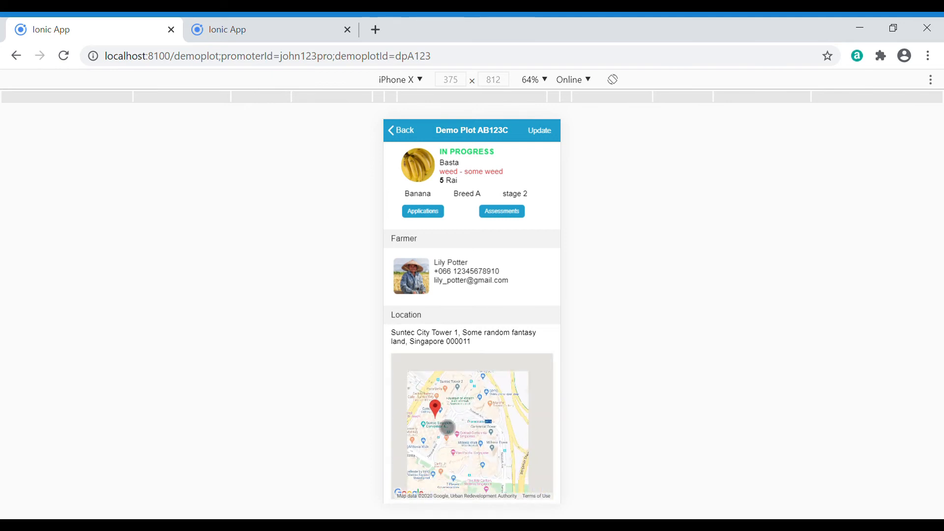
{"action": "scroll", "coordinate": [438, 248], "scroll_direction": "up", "scroll_amount": 1}
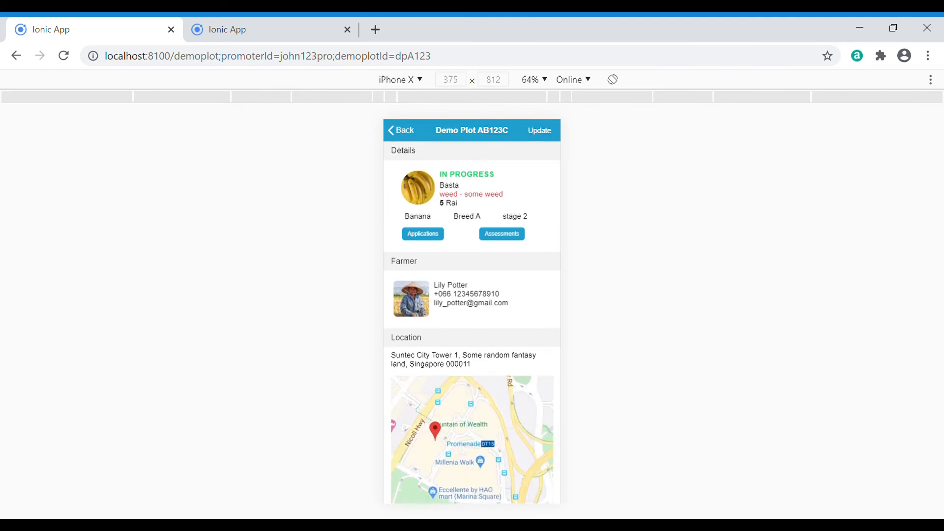
Open the demo plot's product application dated 03/05/2019 and view its photos.
{"action": "left_click", "coordinate": [427, 234]}
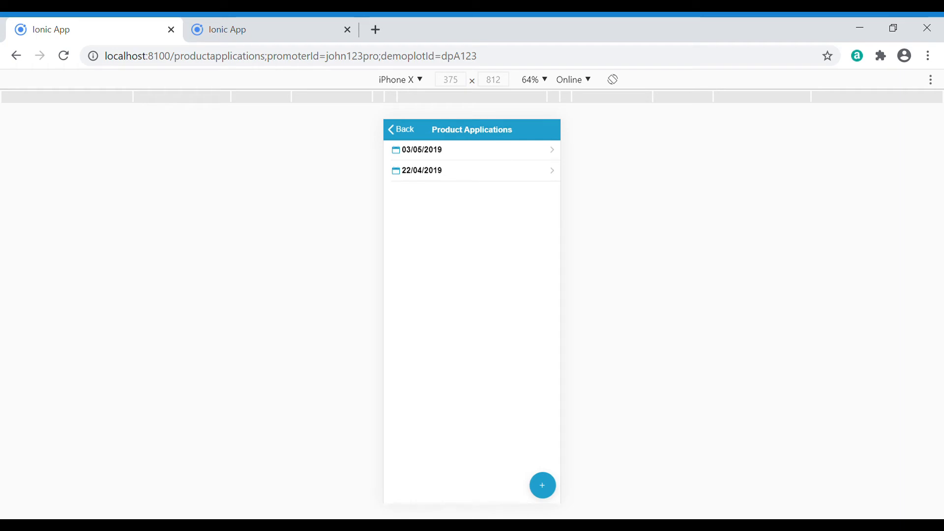
{"action": "left_click", "coordinate": [520, 153]}
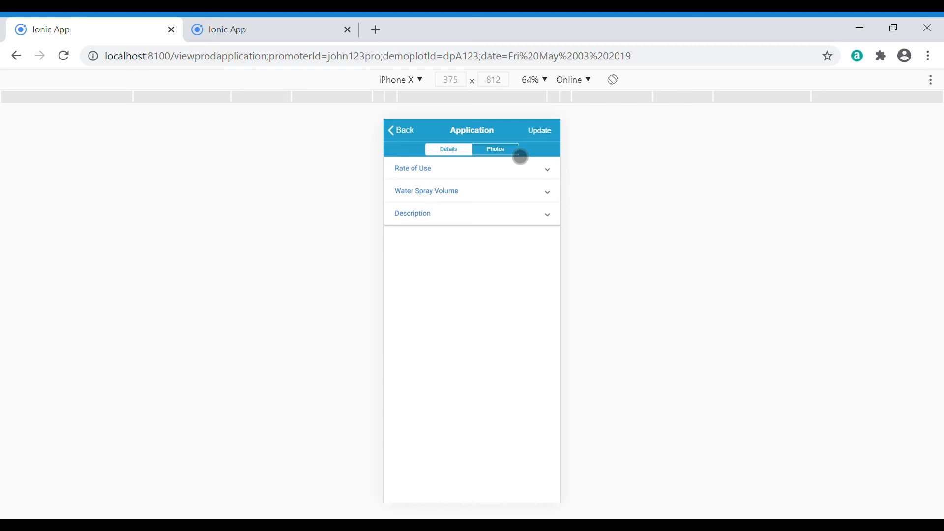
{"action": "left_click", "coordinate": [507, 155]}
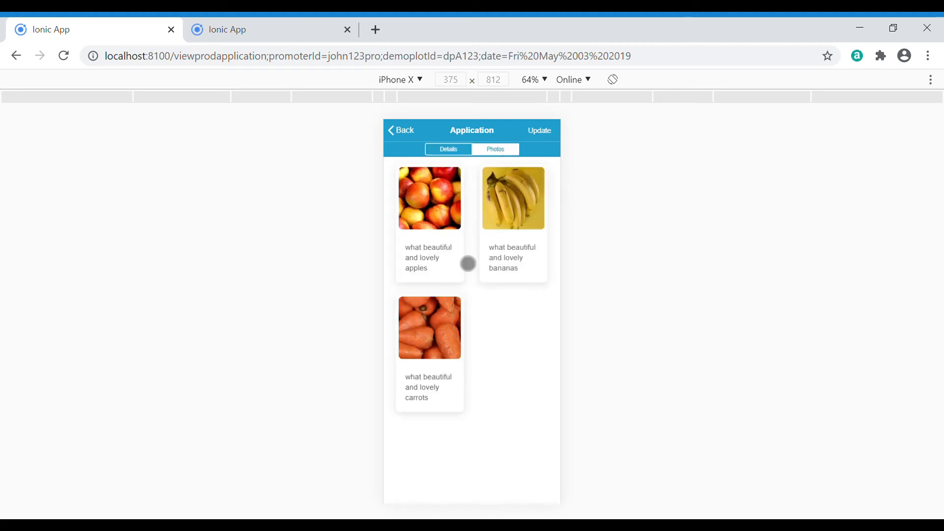
{"action": "left_click", "coordinate": [412, 142]}
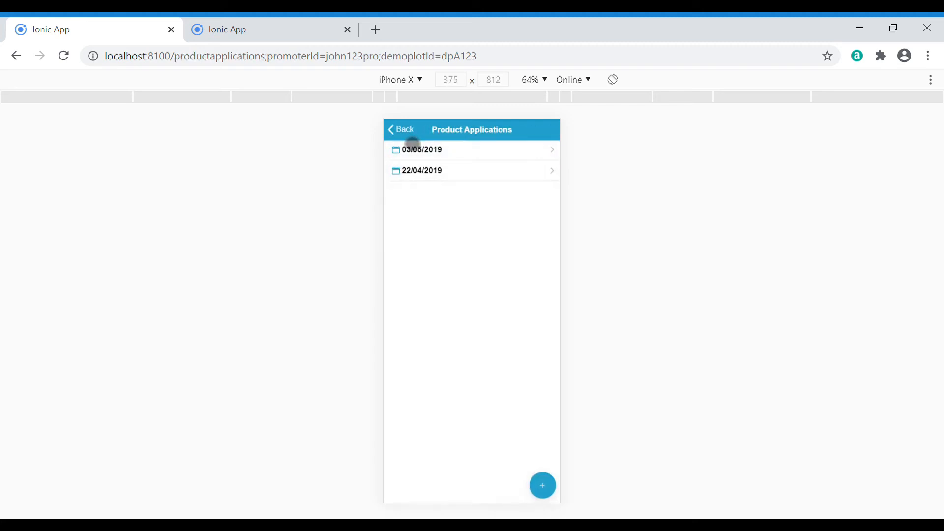
Open the 22/04/2019 product application for updating and try raising and lowering the water spray volume, leaving without saving.
{"action": "left_click", "coordinate": [459, 180]}
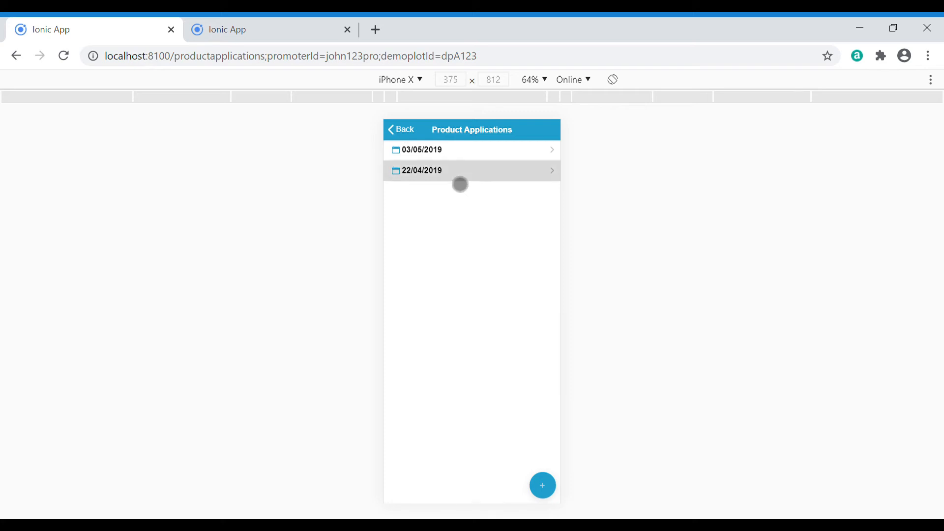
{"action": "left_click", "coordinate": [554, 141]}
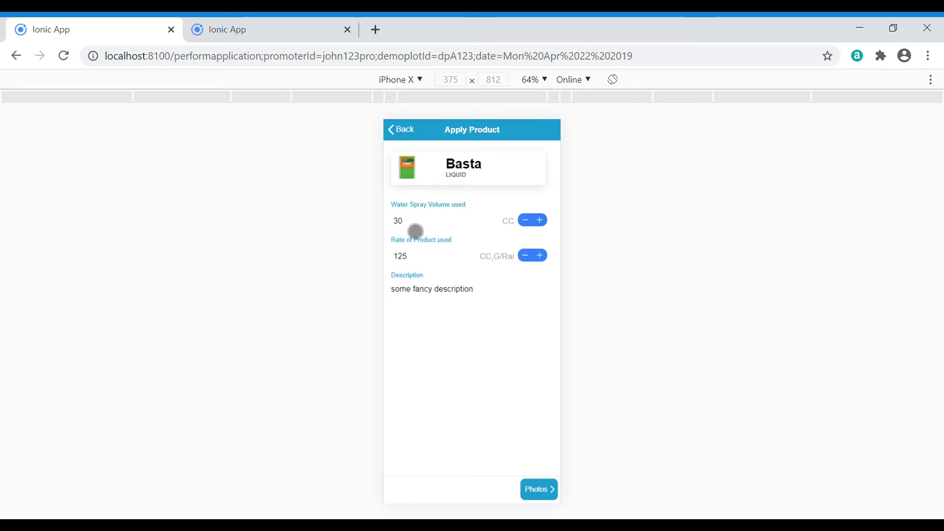
{"action": "left_click", "coordinate": [546, 229]}
{"action": "left_click", "coordinate": [532, 228]}
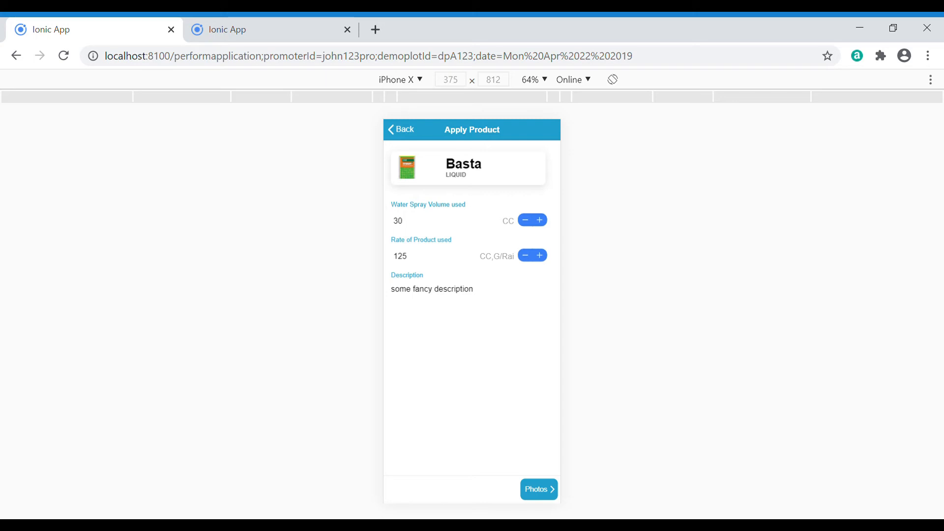
{"action": "left_click", "coordinate": [544, 222]}
{"action": "left_click", "coordinate": [528, 223]}
{"action": "left_click", "coordinate": [408, 141]}
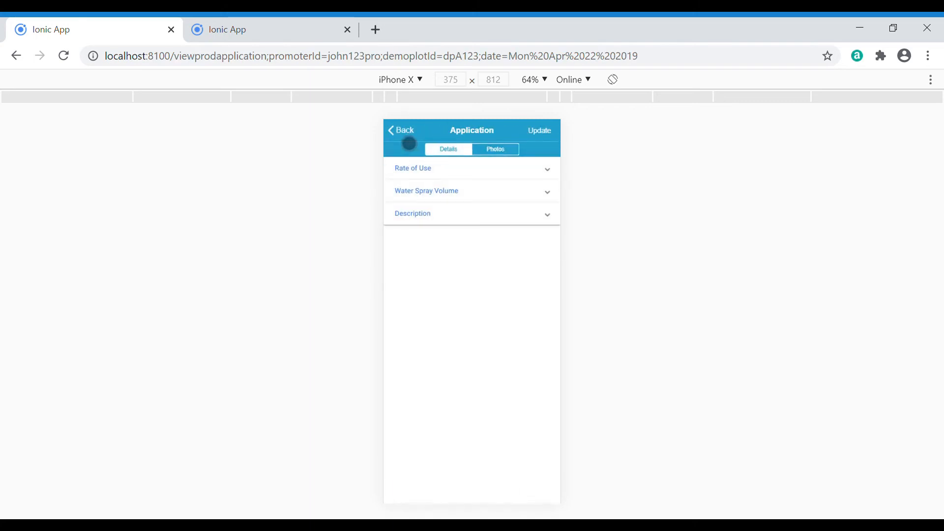
{"action": "left_click", "coordinate": [409, 143]}
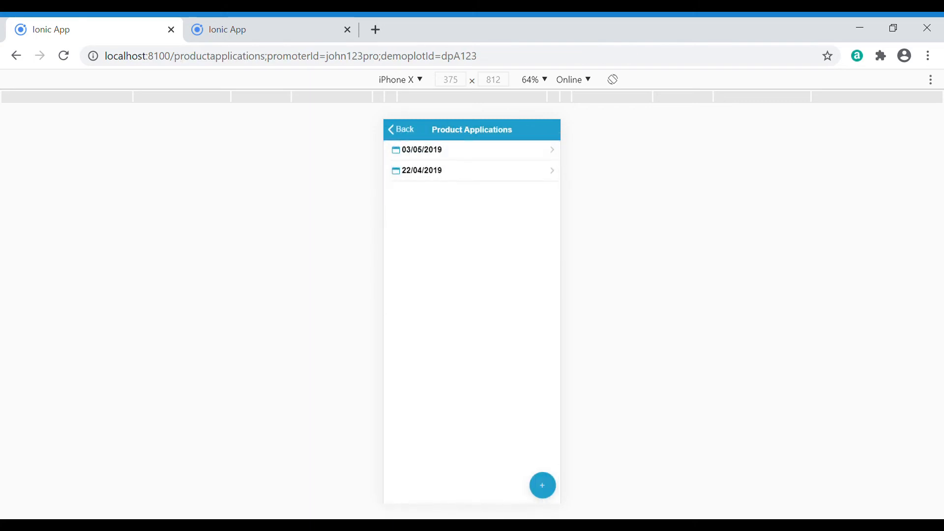
Open the demo plot's final capture assessment dated 27/06/2019 and view its ratings chart and photos.
{"action": "left_click", "coordinate": [407, 142]}
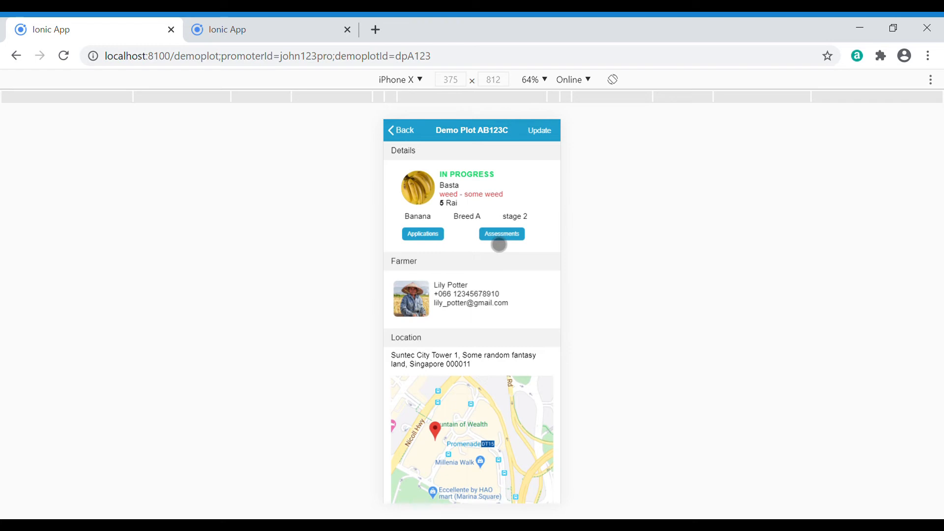
{"action": "left_click", "coordinate": [499, 244]}
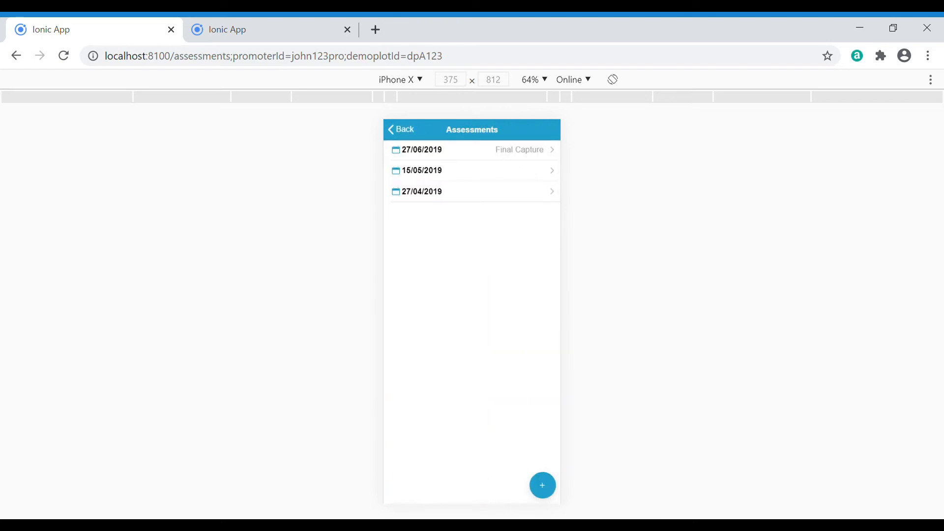
{"action": "left_click", "coordinate": [514, 156]}
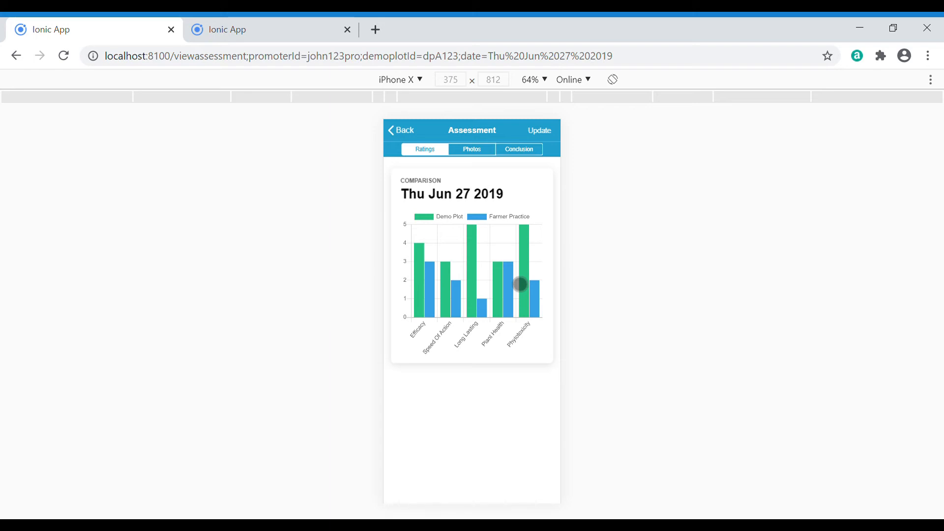
{"action": "left_click", "coordinate": [487, 158]}
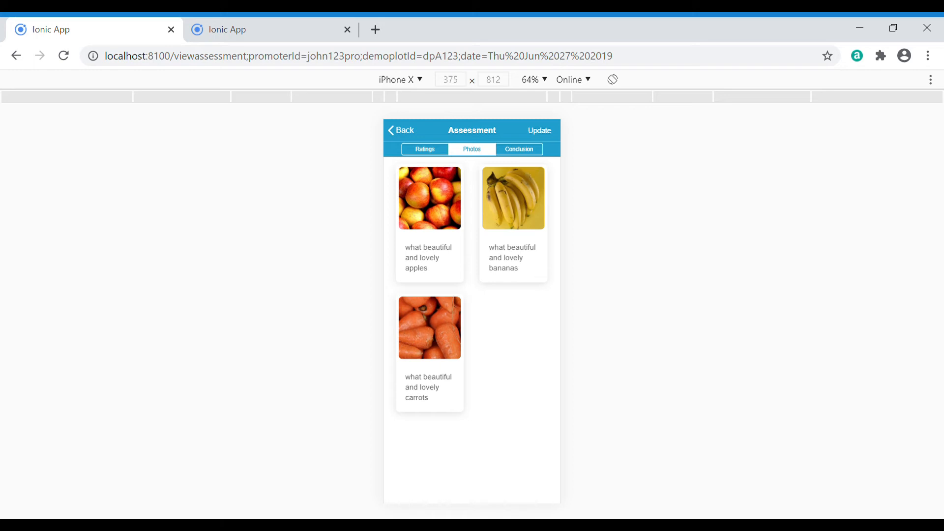
Review the assessment's conclusion, covering the result description, farmer feedback, next steps and comparisons.
{"action": "left_click", "coordinate": [529, 151]}
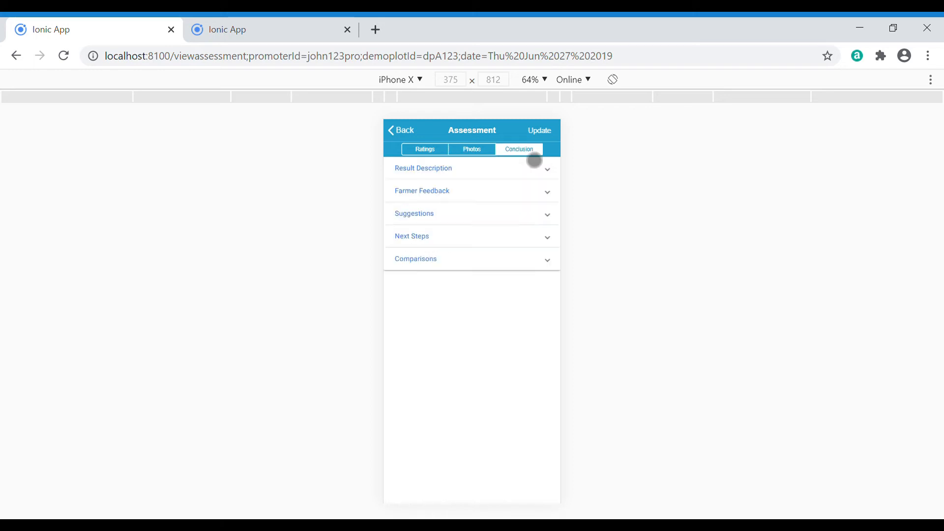
{"action": "left_click", "coordinate": [525, 170]}
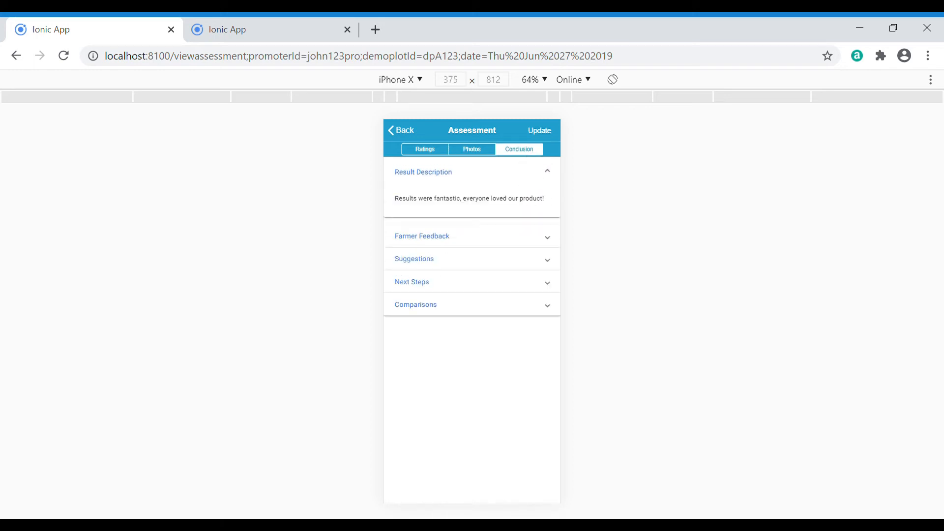
{"action": "left_click", "coordinate": [538, 249]}
{"action": "left_click", "coordinate": [545, 301]}
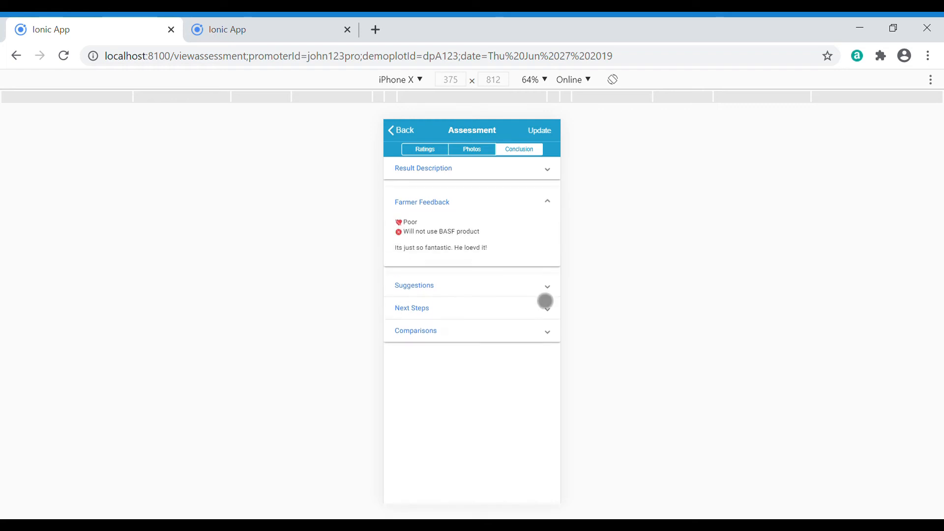
{"action": "left_click", "coordinate": [533, 351]}
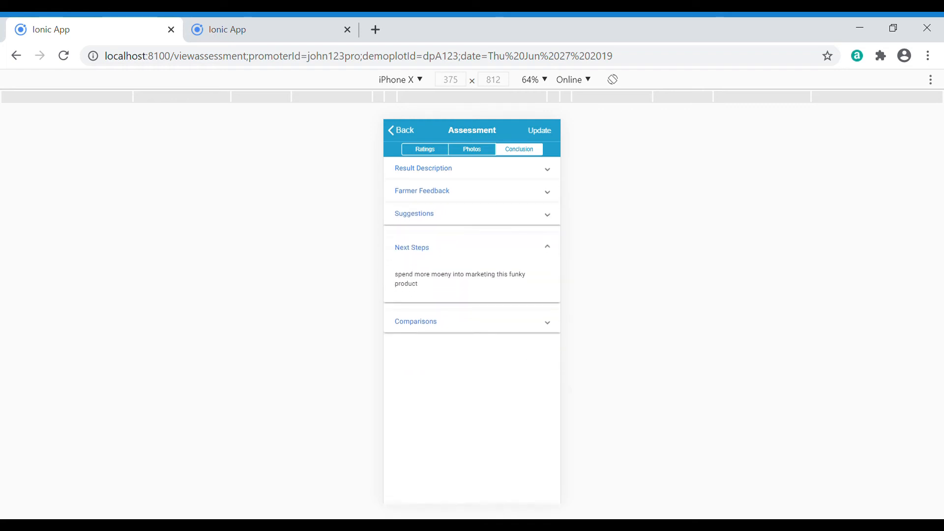
{"action": "left_click", "coordinate": [546, 333]}
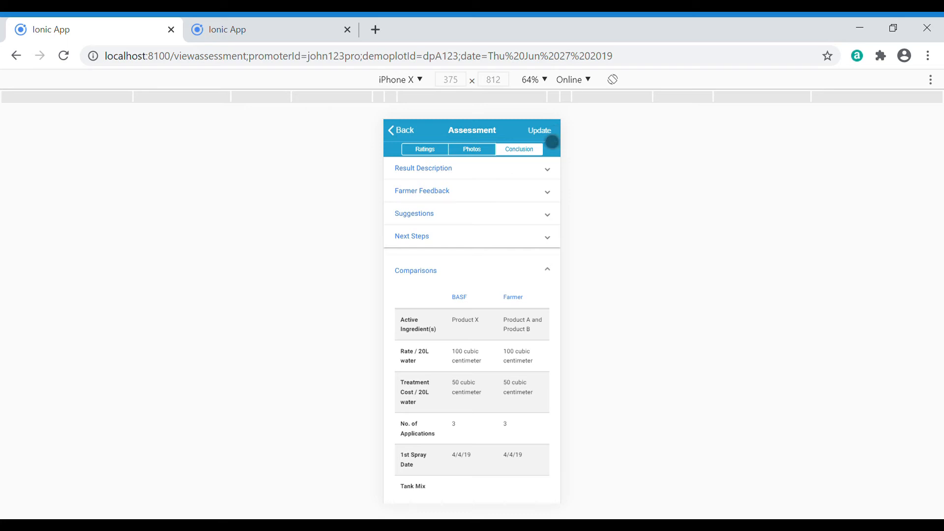
Open the assessment for updating and rate the demo plot five stars for Efficacy and Speed Of Action and four for Plant Health.
{"action": "left_click", "coordinate": [549, 130]}
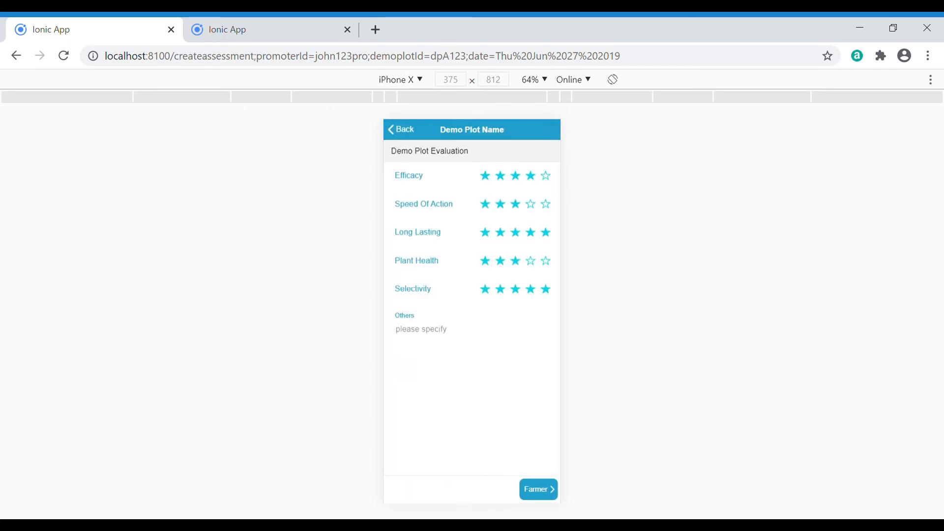
{"action": "left_click", "coordinate": [547, 177]}
{"action": "left_click", "coordinate": [536, 209]}
{"action": "left_click", "coordinate": [546, 205]}
{"action": "left_click", "coordinate": [536, 263]}
{"action": "left_click", "coordinate": [553, 490]}
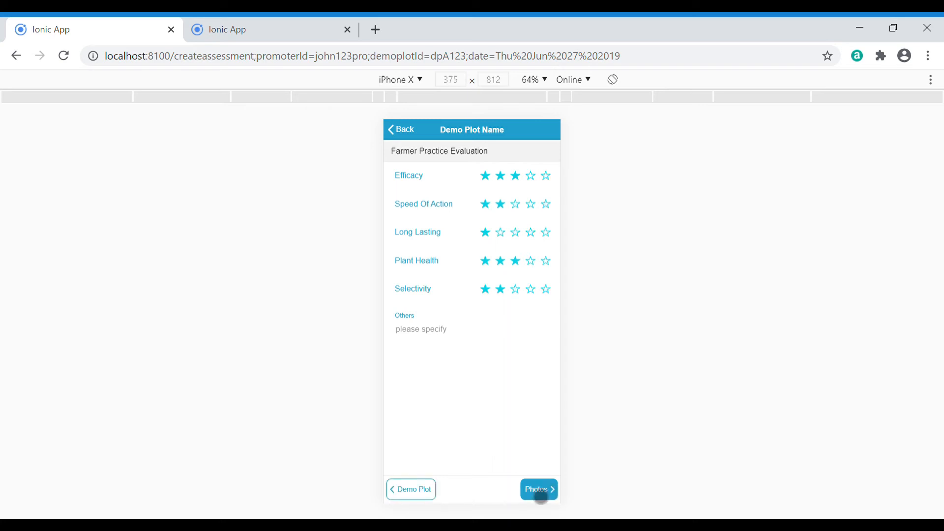
Look through the assessment form's photos, leave without saving and return to the demo plots list.
{"action": "left_click", "coordinate": [540, 492]}
{"action": "scroll", "coordinate": [428, 253], "scroll_direction": "down", "scroll_amount": 1}
{"action": "scroll", "coordinate": [428, 254], "scroll_direction": "up", "scroll_amount": 1}
{"action": "scroll", "coordinate": [428, 253], "scroll_direction": "down", "scroll_amount": 1}
{"action": "scroll", "coordinate": [535, 241], "scroll_direction": "down", "scroll_amount": 1}
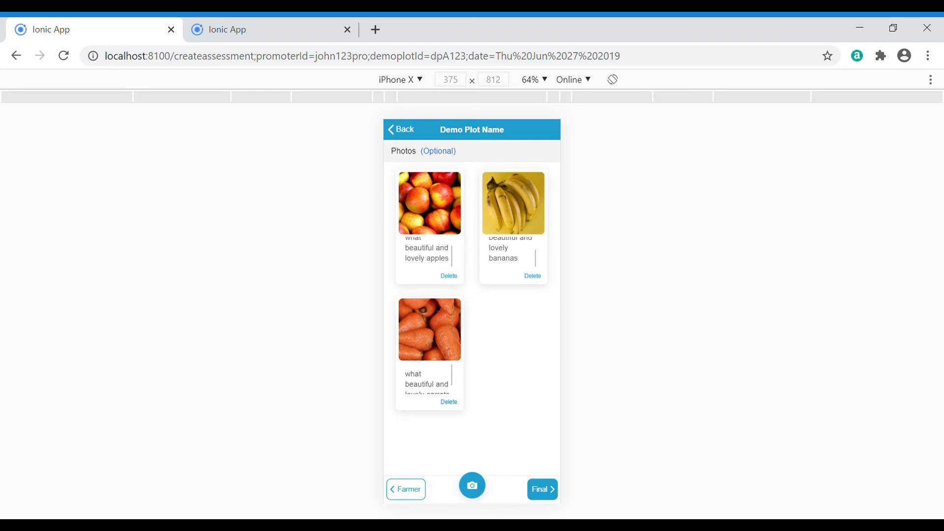
{"action": "left_click", "coordinate": [411, 133]}
{"action": "left_click", "coordinate": [412, 135]}
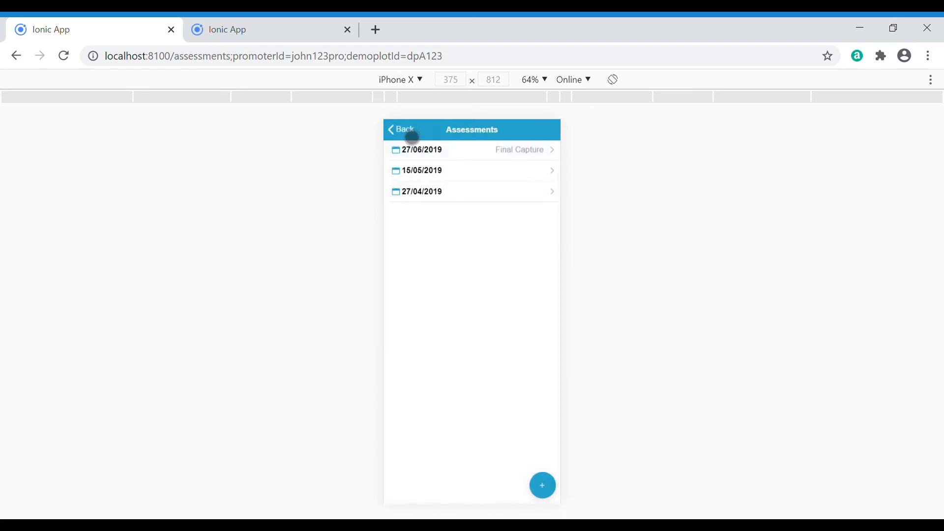
{"action": "left_click", "coordinate": [412, 135]}
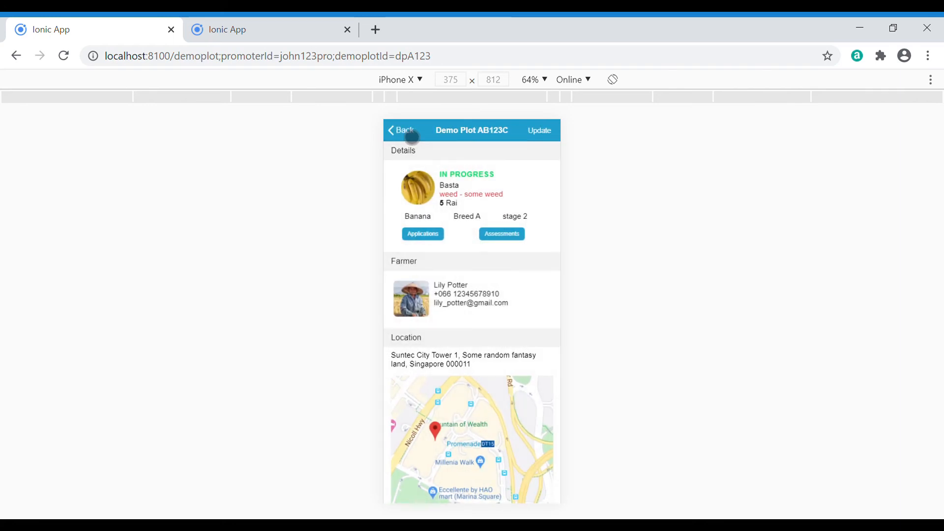
{"action": "left_click", "coordinate": [412, 135]}
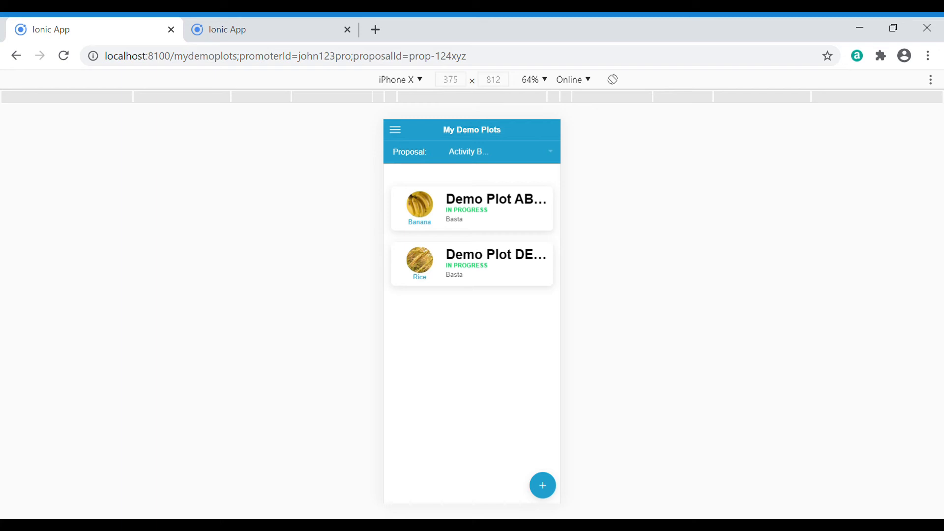
Switch to the second app instance at localhost:8101 and open the Basta protocol.
{"action": "left_click", "coordinate": [407, 139]}
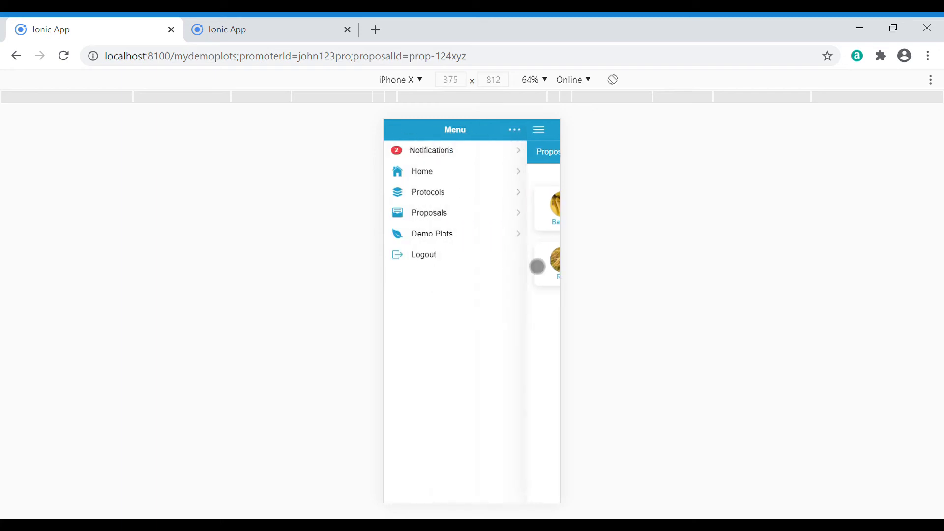
{"action": "left_click", "coordinate": [270, 36]}
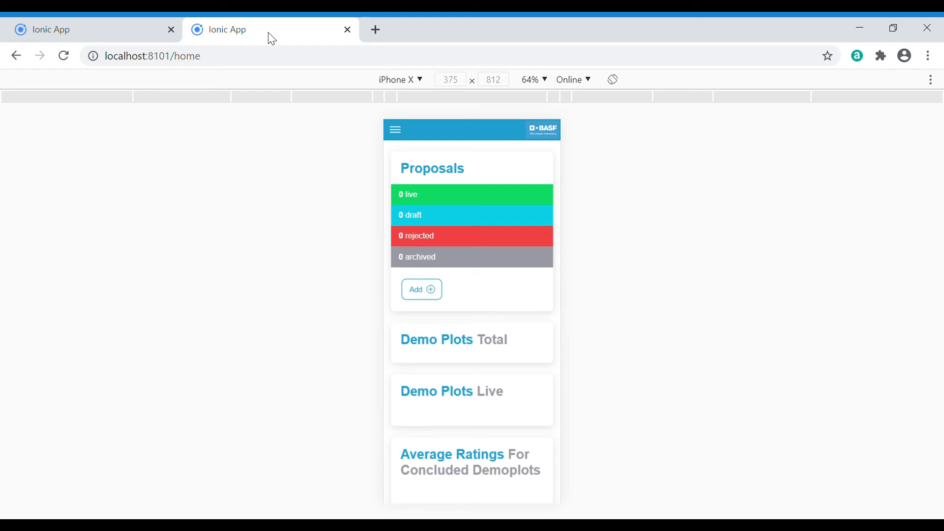
{"action": "left_click", "coordinate": [407, 145]}
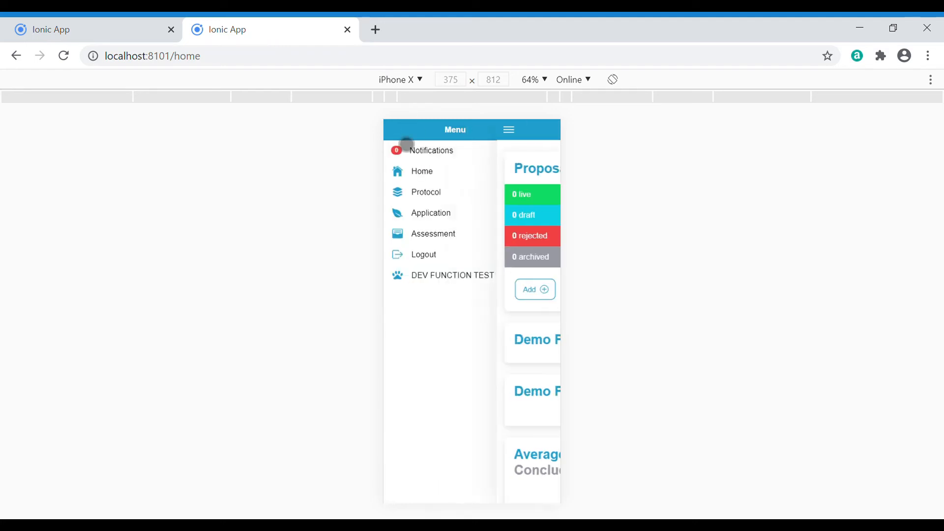
{"action": "left_click", "coordinate": [472, 200]}
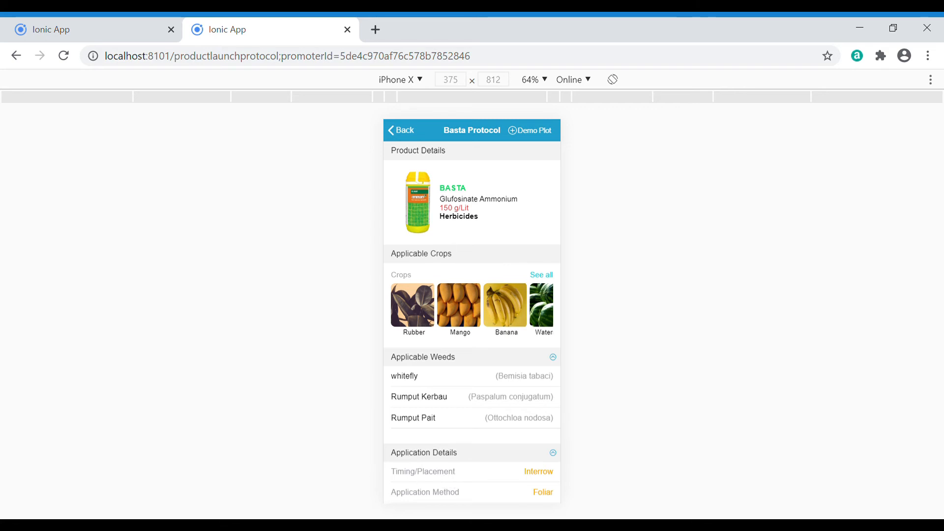
Look through the Basta protocol's crops, application details and treatment guidelines, and check the spray rates for Rubber.
{"action": "left_click_drag", "start_coordinate": [496, 320], "coordinate": [474, 320]}
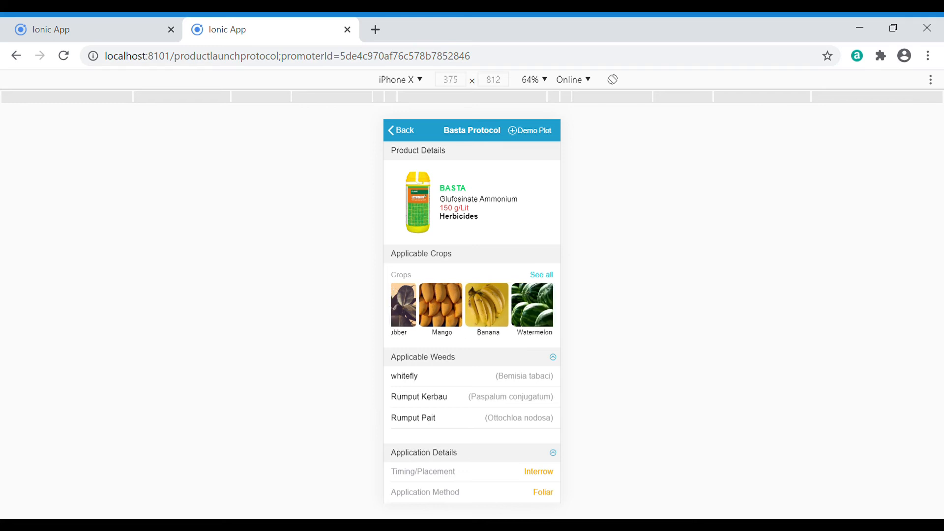
{"action": "scroll", "coordinate": [472, 315], "scroll_direction": "down", "scroll_amount": 5}
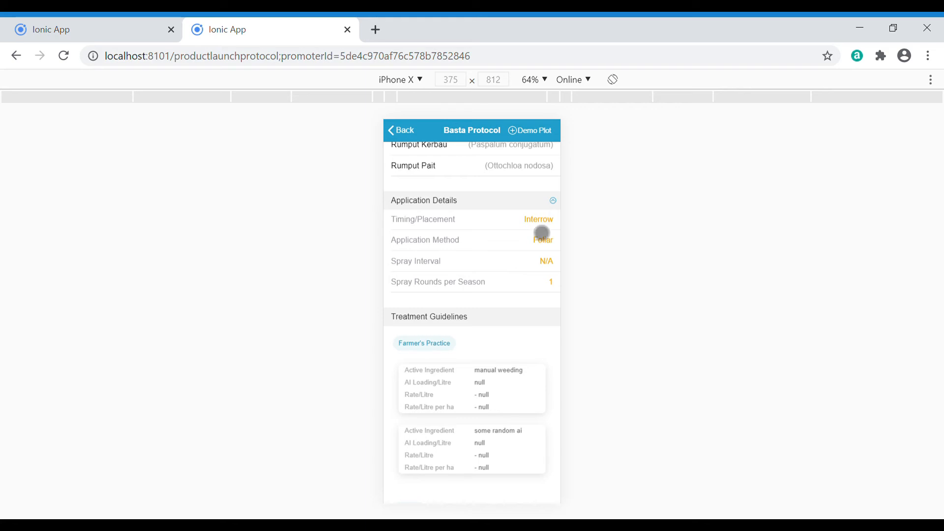
{"action": "scroll", "coordinate": [504, 318], "scroll_direction": "down", "scroll_amount": 5}
{"action": "scroll", "coordinate": [506, 319], "scroll_direction": "up", "scroll_amount": 10}
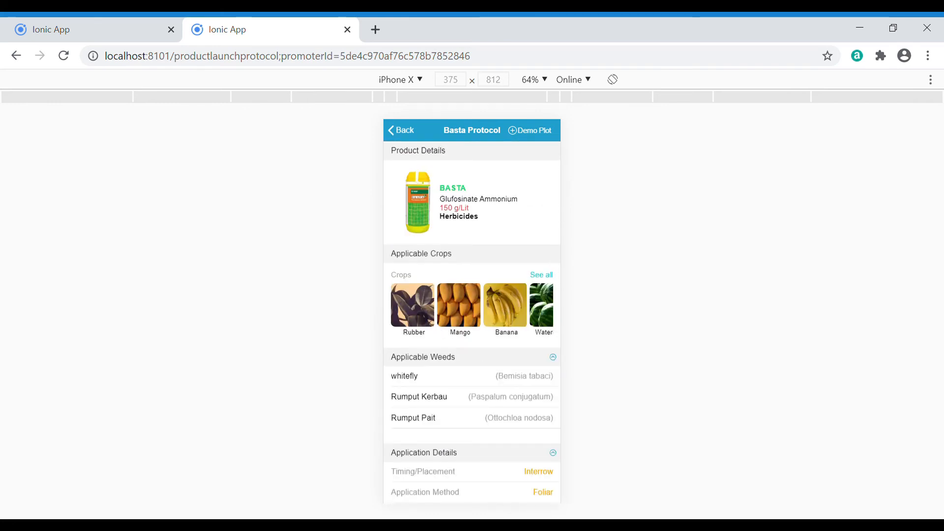
{"action": "left_click", "coordinate": [421, 318]}
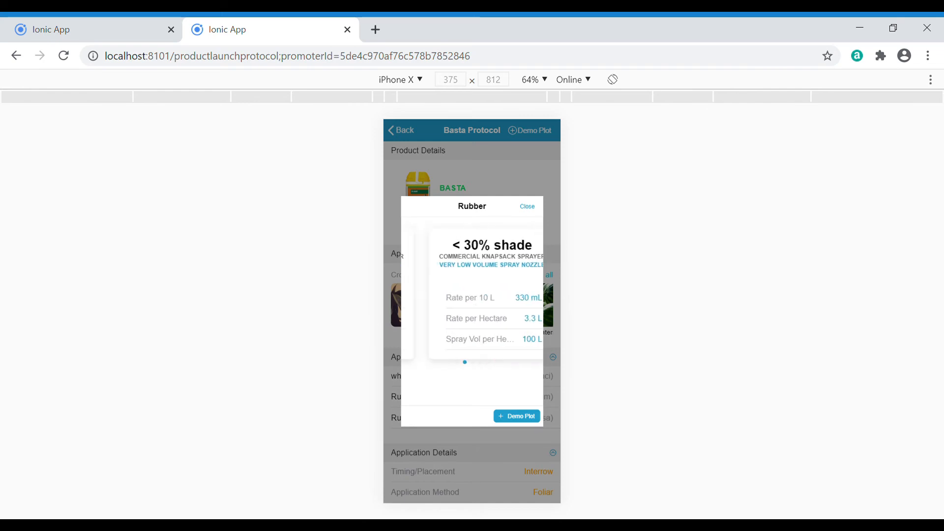
{"action": "left_click", "coordinate": [540, 217]}
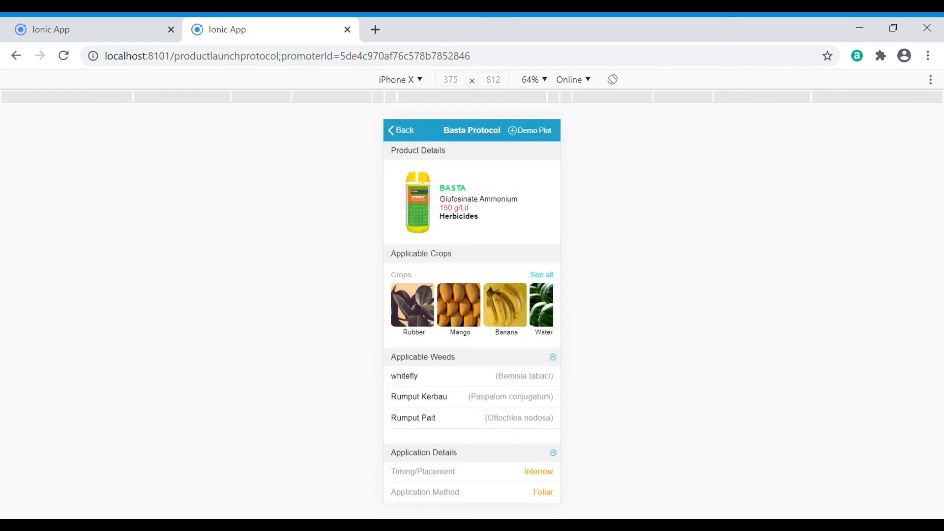
Read the assessment guidelines for burndown, % weed control and duration of control in the Basta protocol.
{"action": "scroll", "coordinate": [540, 217], "scroll_direction": "down", "scroll_amount": 6}
{"action": "scroll", "coordinate": [535, 276], "scroll_direction": "down", "scroll_amount": 5}
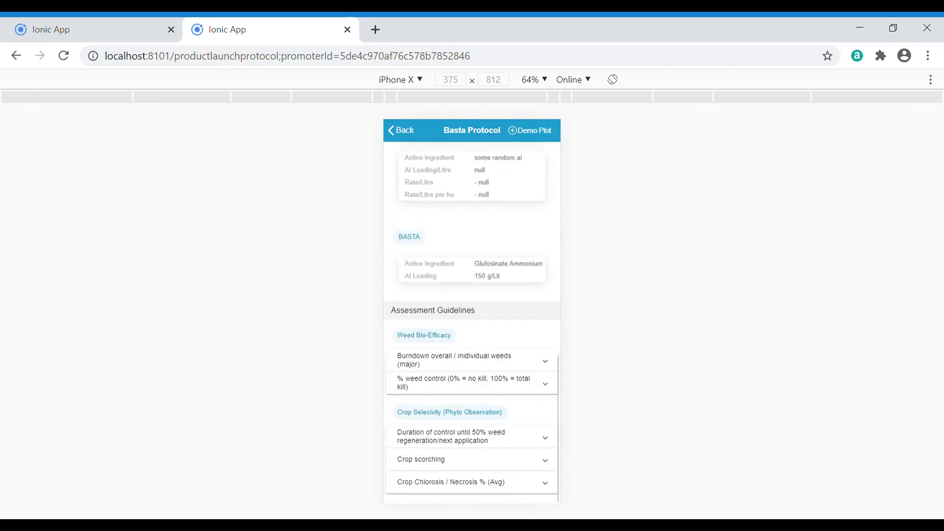
{"action": "left_click", "coordinate": [532, 367]}
{"action": "scroll", "coordinate": [472, 320], "scroll_direction": "down", "scroll_amount": 3}
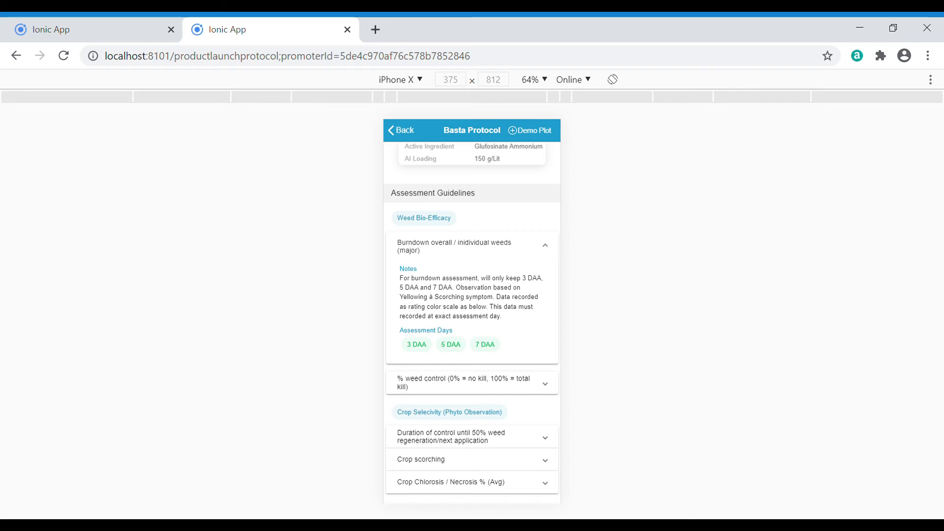
{"action": "left_click", "coordinate": [531, 397]}
{"action": "scroll", "coordinate": [501, 359], "scroll_direction": "down", "scroll_amount": 3}
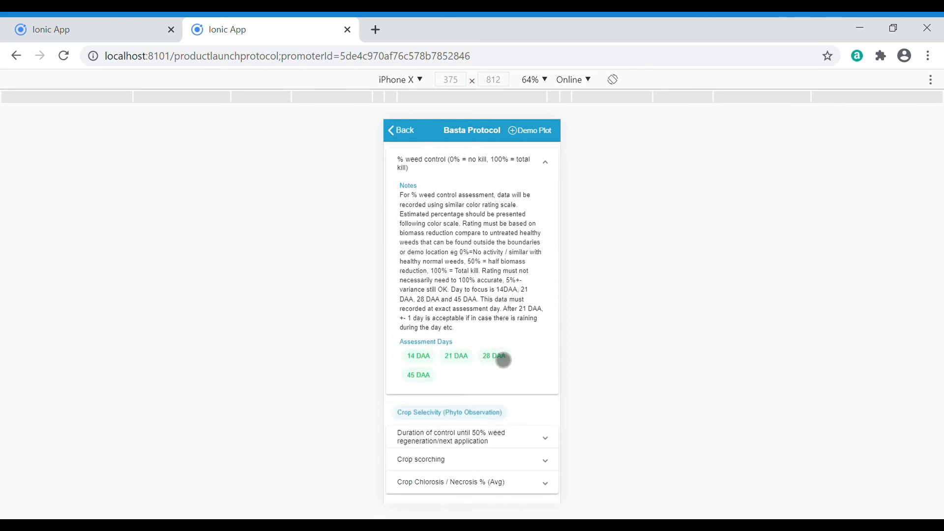
{"action": "left_click", "coordinate": [518, 437]}
{"action": "scroll", "coordinate": [518, 436], "scroll_direction": "down", "scroll_amount": 2}
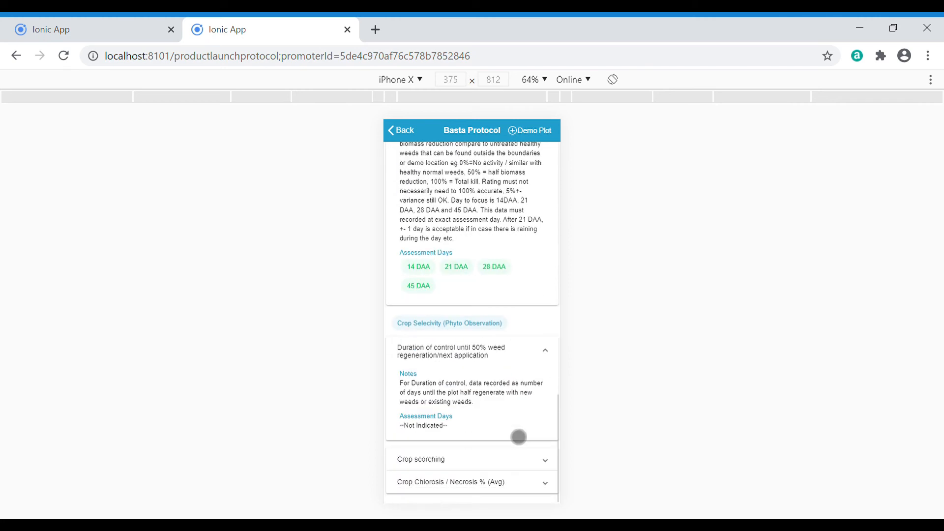
{"action": "scroll", "coordinate": [519, 437], "scroll_direction": "up", "scroll_amount": 10}
{"action": "scroll", "coordinate": [519, 437], "scroll_direction": "up", "scroll_amount": 5}
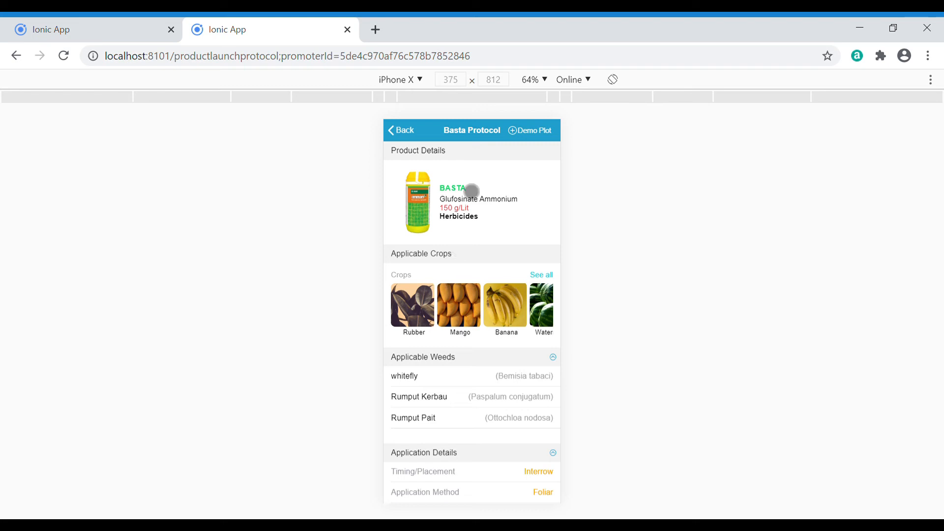
Start registering a demo plot from the Basta protocol and try to choose Mango as the crop.
{"action": "left_click", "coordinate": [536, 142]}
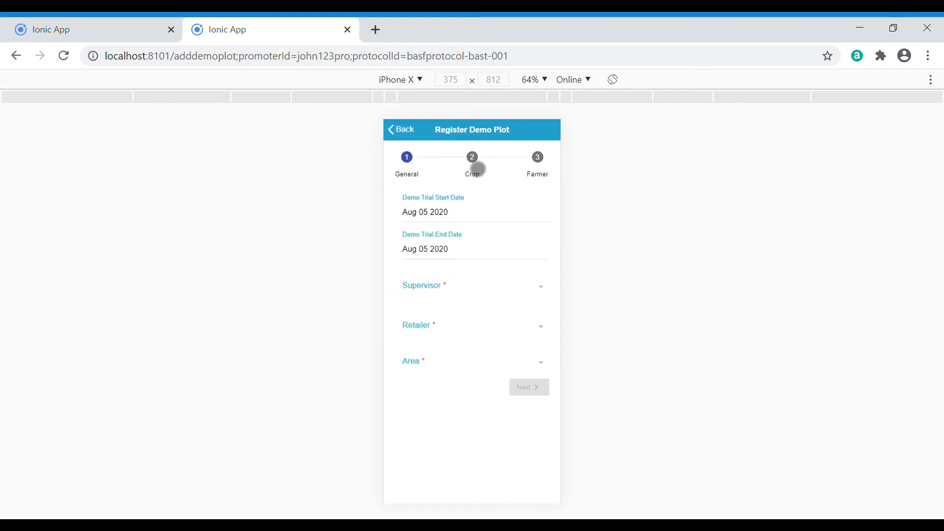
{"action": "left_click", "coordinate": [476, 166]}
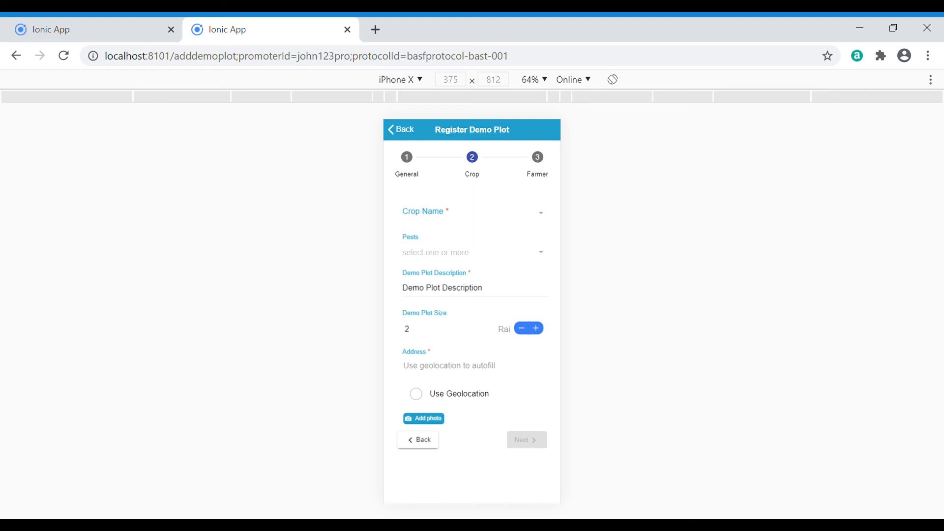
{"action": "left_click", "coordinate": [552, 224]}
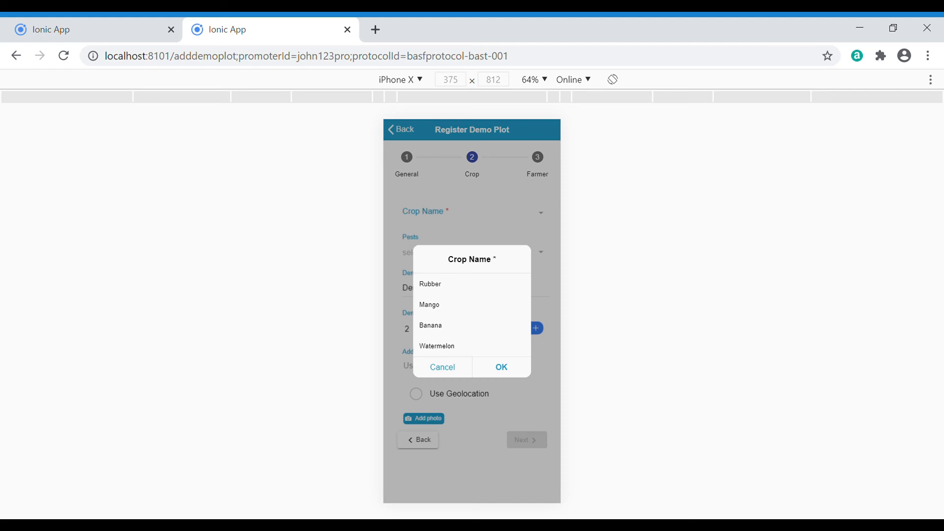
{"action": "left_click", "coordinate": [469, 306]}
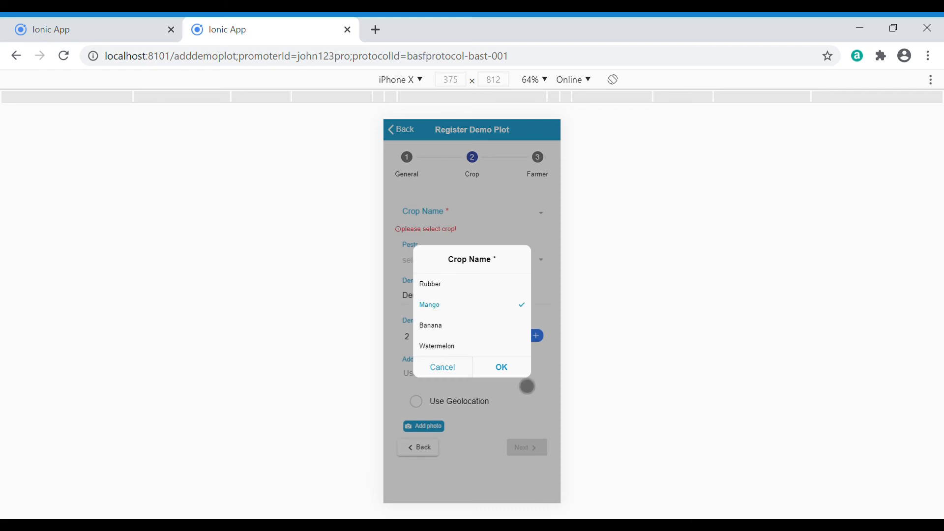
{"action": "left_click", "coordinate": [527, 387]}
Select whitefly and Rumput Kerbau as the pests for the demo plot.
{"action": "left_click", "coordinate": [484, 259]}
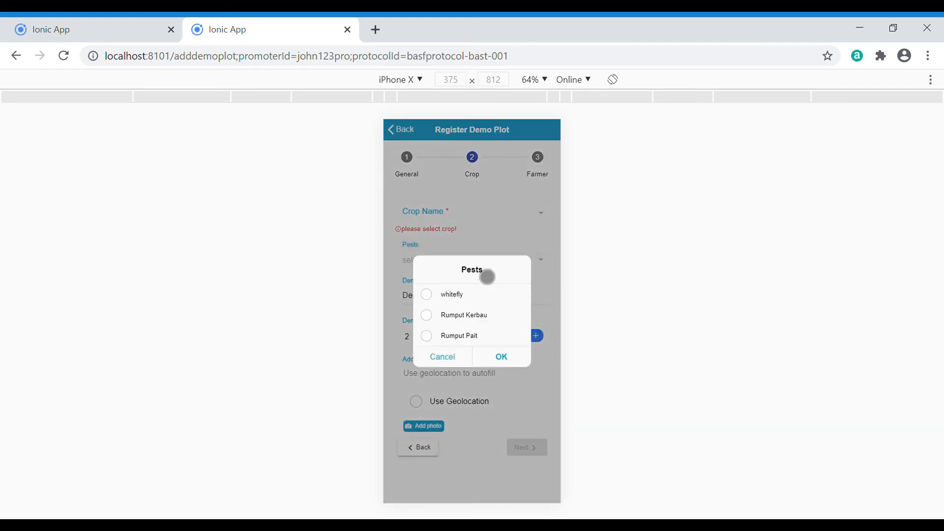
{"action": "left_click", "coordinate": [438, 295]}
{"action": "left_click", "coordinate": [438, 316]}
{"action": "left_click", "coordinate": [508, 364]}
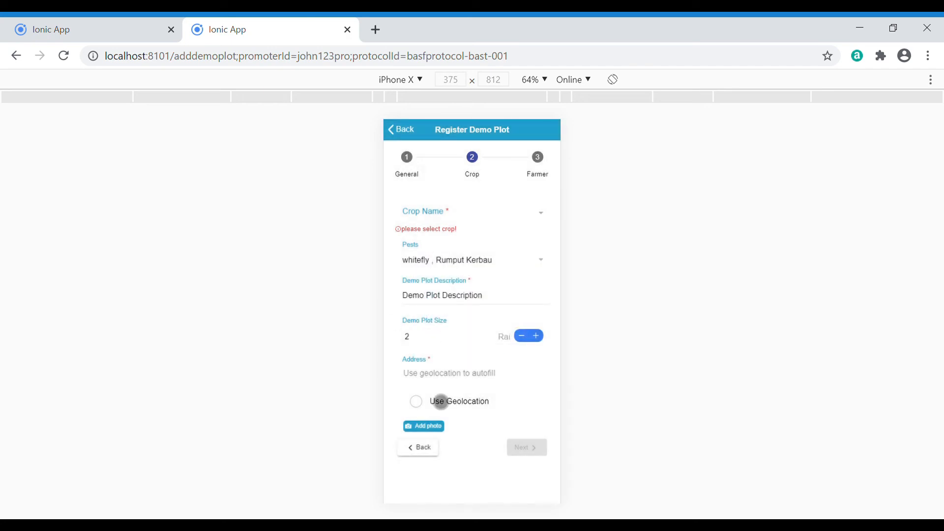
Fill in the plot address by geolocation, searching for "thailand" and confirming the Thailand Mega Millions location.
{"action": "left_click", "coordinate": [439, 382]}
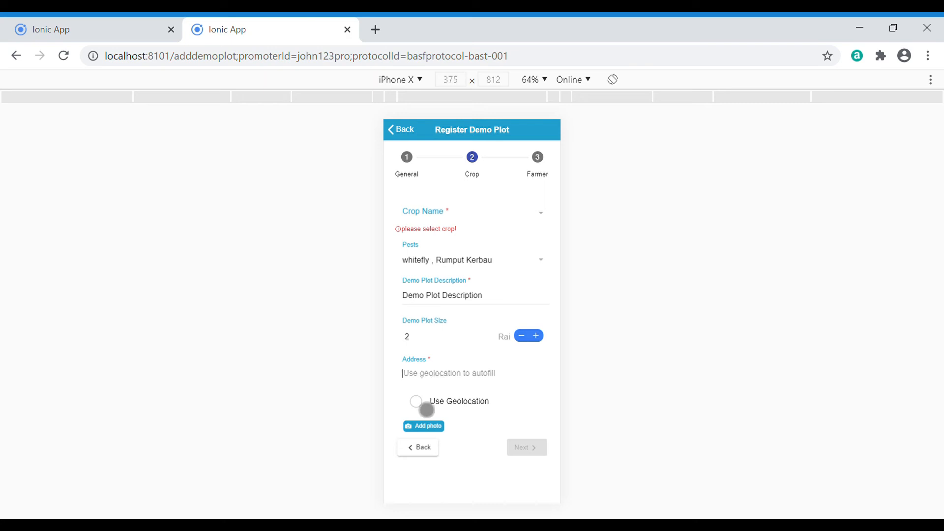
{"action": "left_click", "coordinate": [426, 409]}
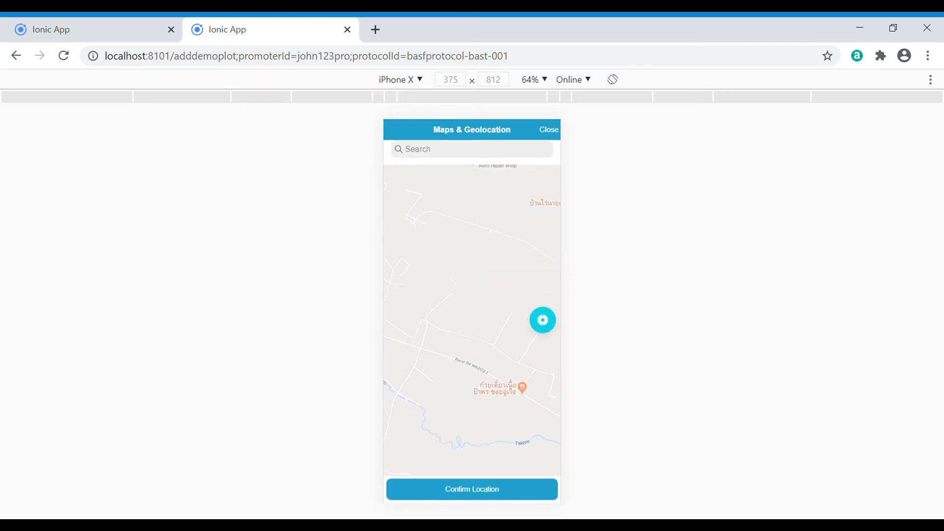
{"action": "left_click", "coordinate": [471, 156]}
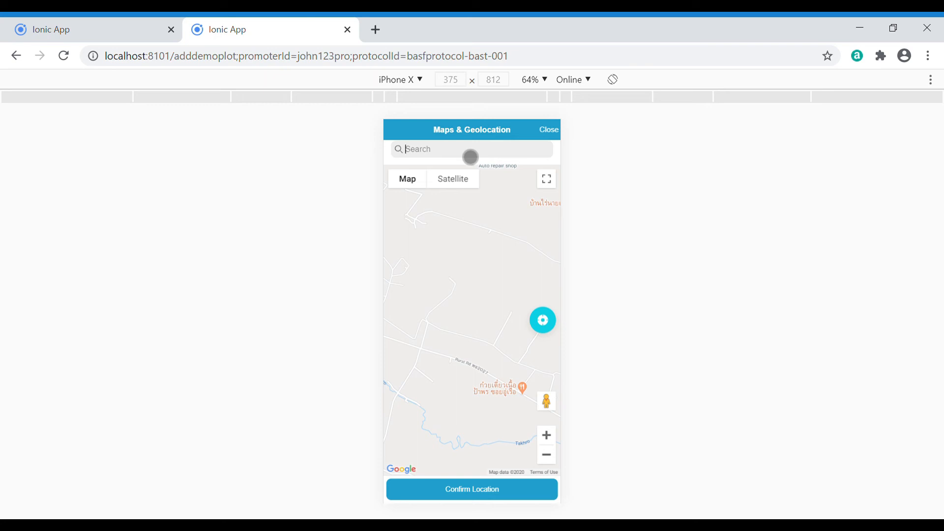
{"action": "type", "text": "thailand"}
{"action": "key", "text": "BackSpace"}
{"action": "left_click", "coordinate": [470, 190]}
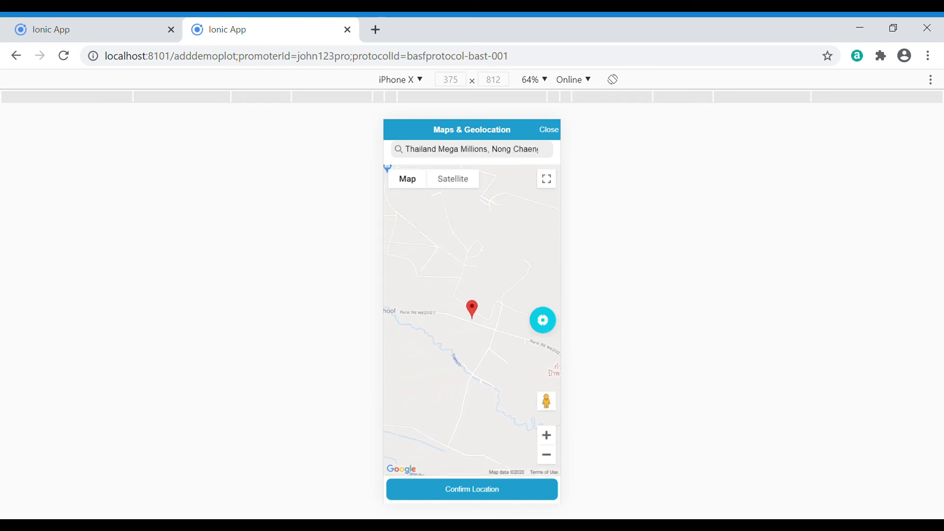
{"action": "left_click", "coordinate": [479, 498]}
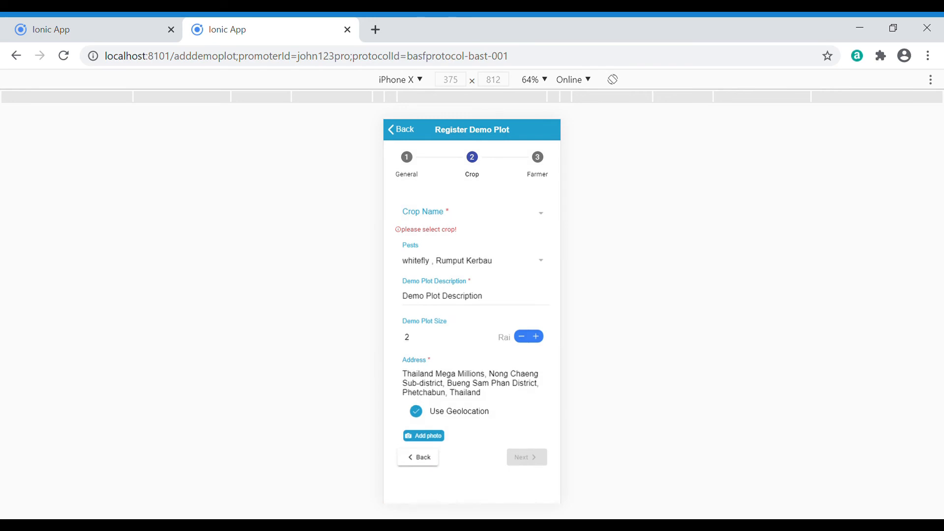
Leave the demo plot registration without submitting it and close the second app instance.
{"action": "left_click", "coordinate": [502, 398]}
{"action": "left_click", "coordinate": [418, 141]}
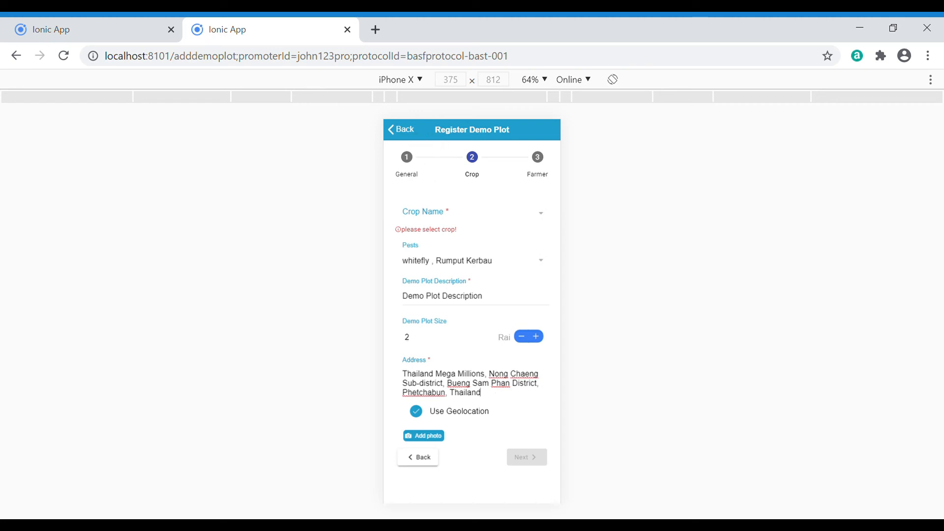
{"action": "left_click", "coordinate": [419, 140]}
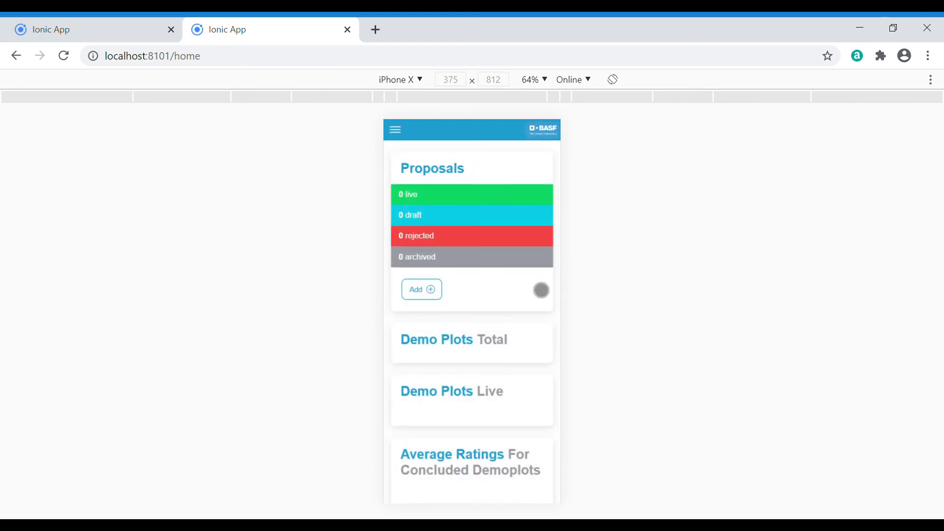
{"action": "key", "text": "ctrl+w"}
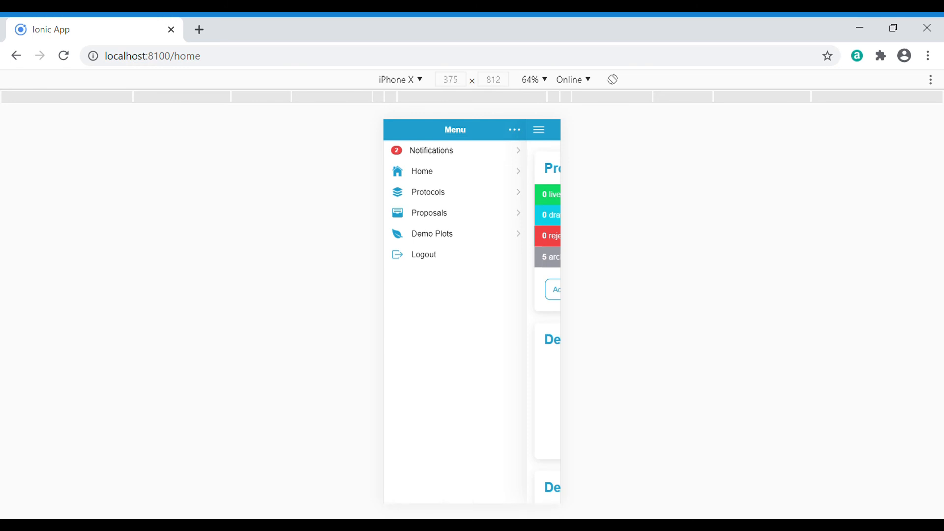
Switch the app's display language to Thai and back to English.
{"action": "left_click", "coordinate": [524, 131]}
{"action": "left_click", "coordinate": [521, 183]}
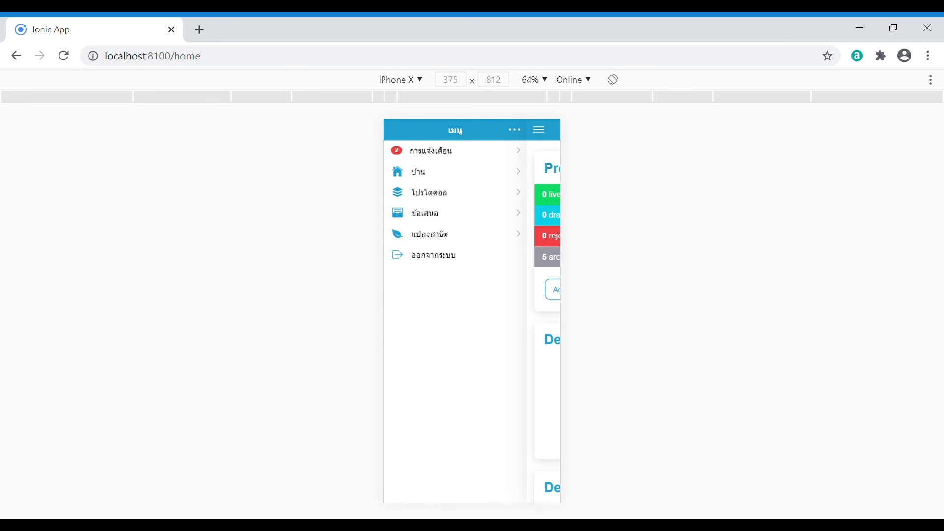
{"action": "left_click", "coordinate": [515, 130]}
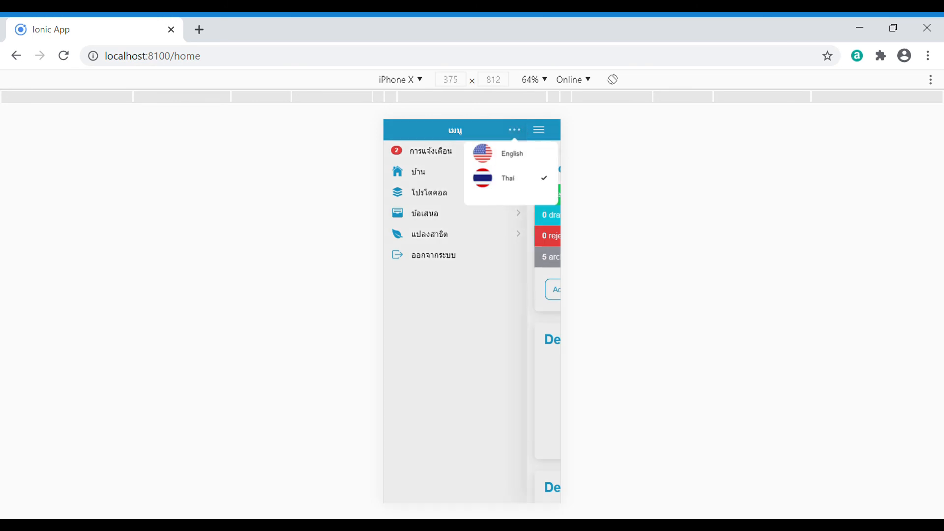
{"action": "left_click", "coordinate": [527, 165]}
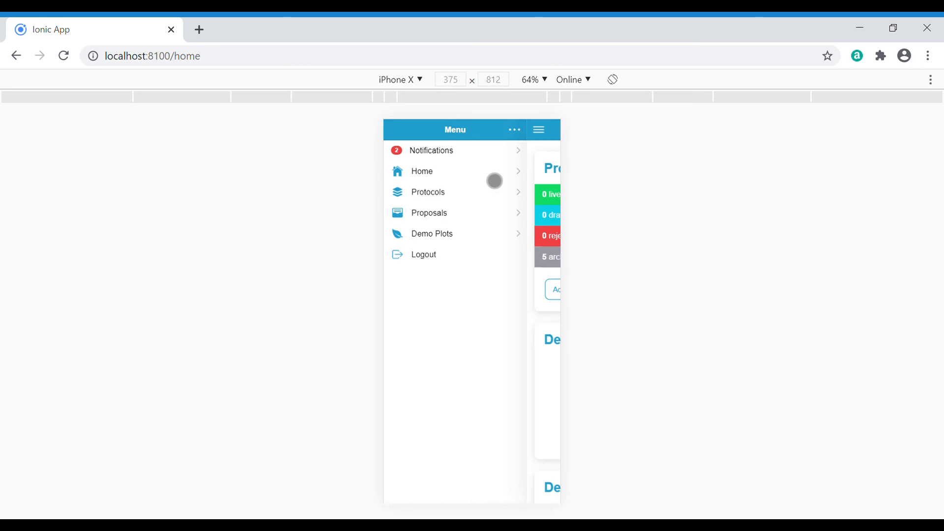
View the app's notifications and switch to the PowerPoint slideshow in Microsoft Edge.
{"action": "left_click", "coordinate": [489, 157]}
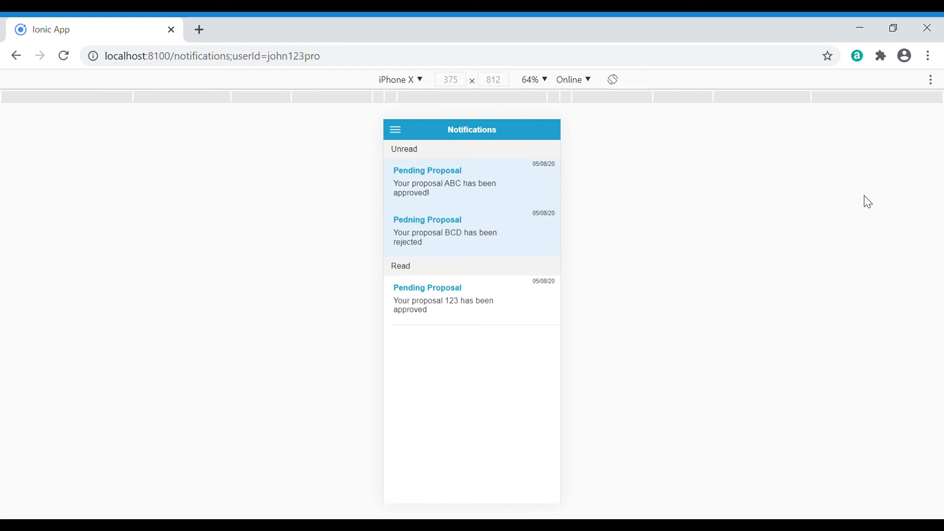
{"action": "key", "text": "alt+Tab"}
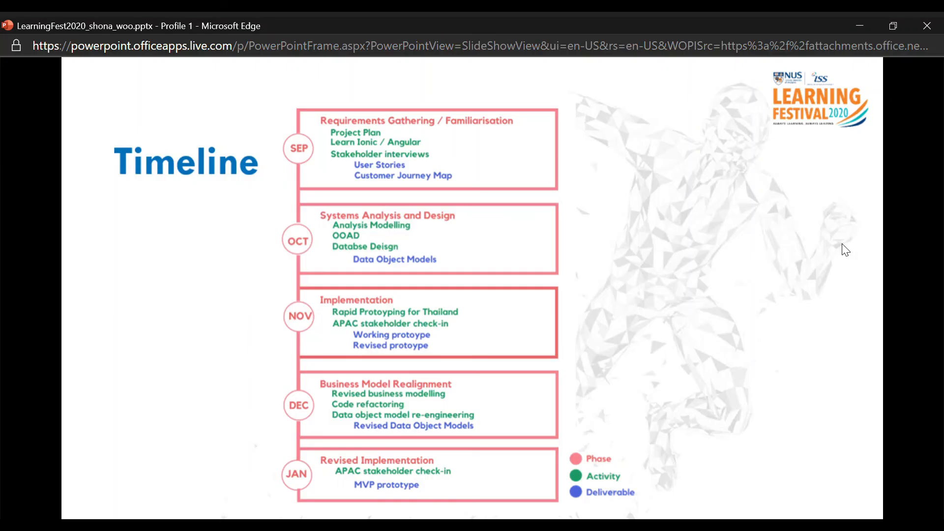